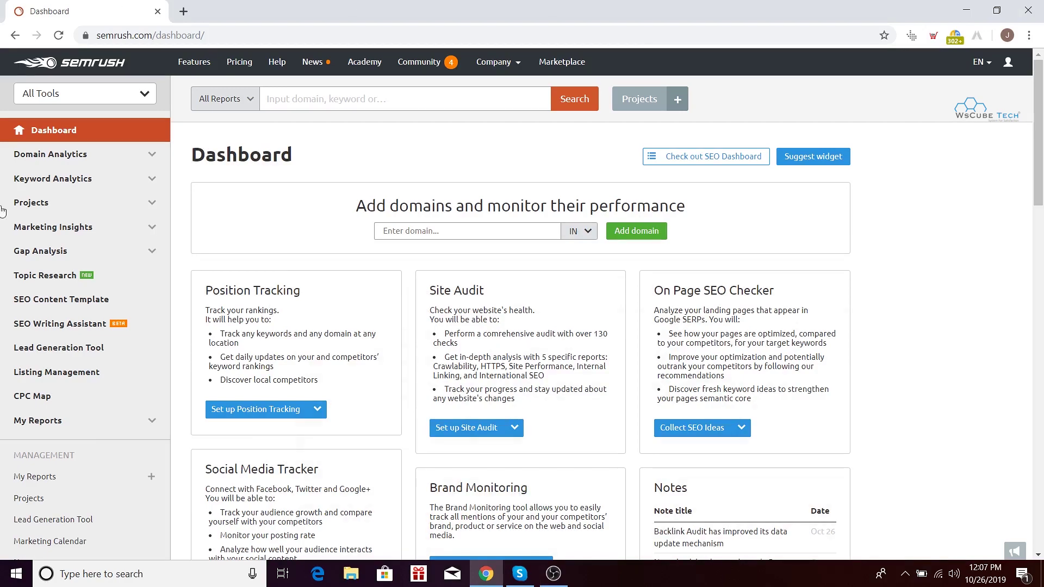
Open the Topic Research tool and look up content ideas for "digital marketing" from the recent searches
{"action": "left_click", "coordinate": [60, 280]}
{"action": "scroll", "coordinate": [450, 277], "scroll_direction": "down", "scroll_amount": 1}
{"action": "scroll", "coordinate": [449, 276], "scroll_direction": "down", "scroll_amount": 1}
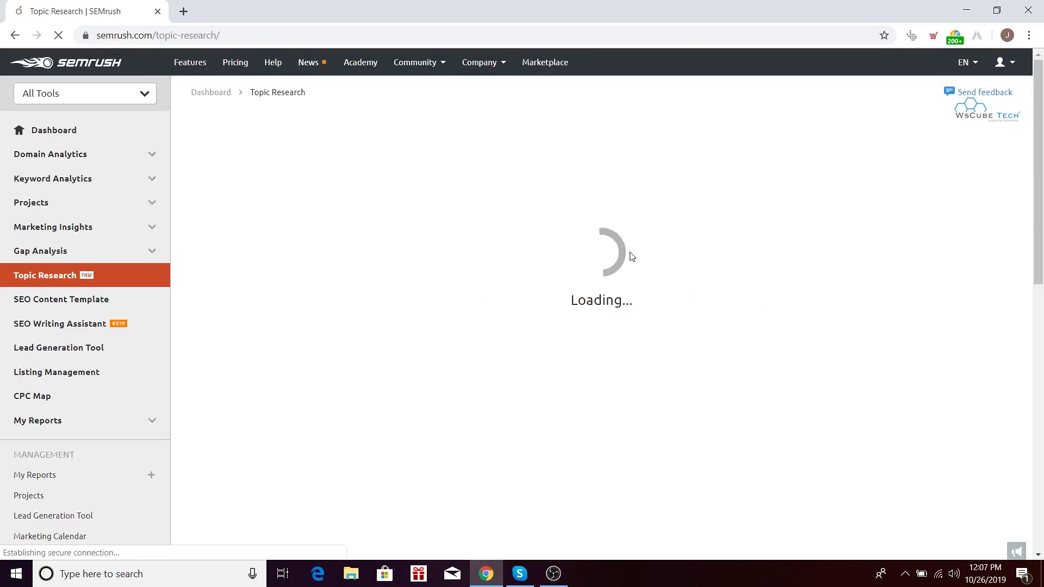
{"action": "left_click", "coordinate": [468, 221]}
{"action": "type", "text": "digi"}
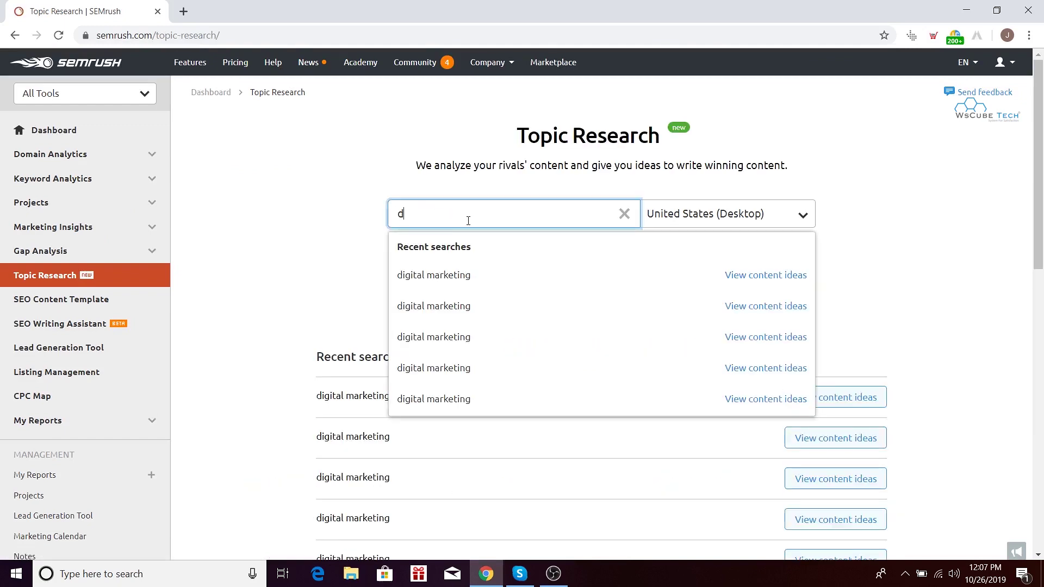
{"action": "left_click", "coordinate": [459, 280]}
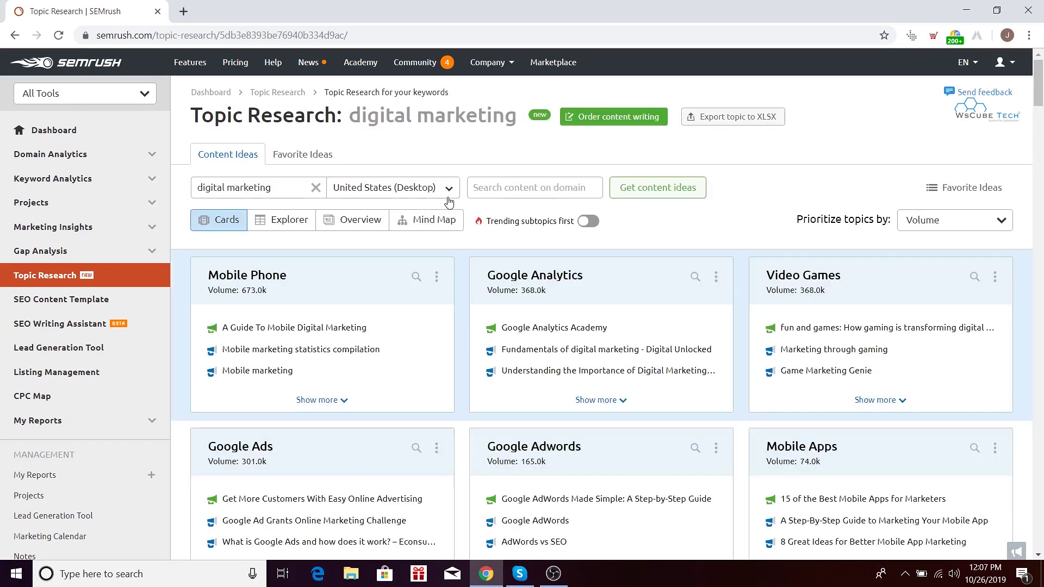
Set the target location to India (Desktop) and get content ideas for digital marketing again
{"action": "left_click", "coordinate": [442, 196]}
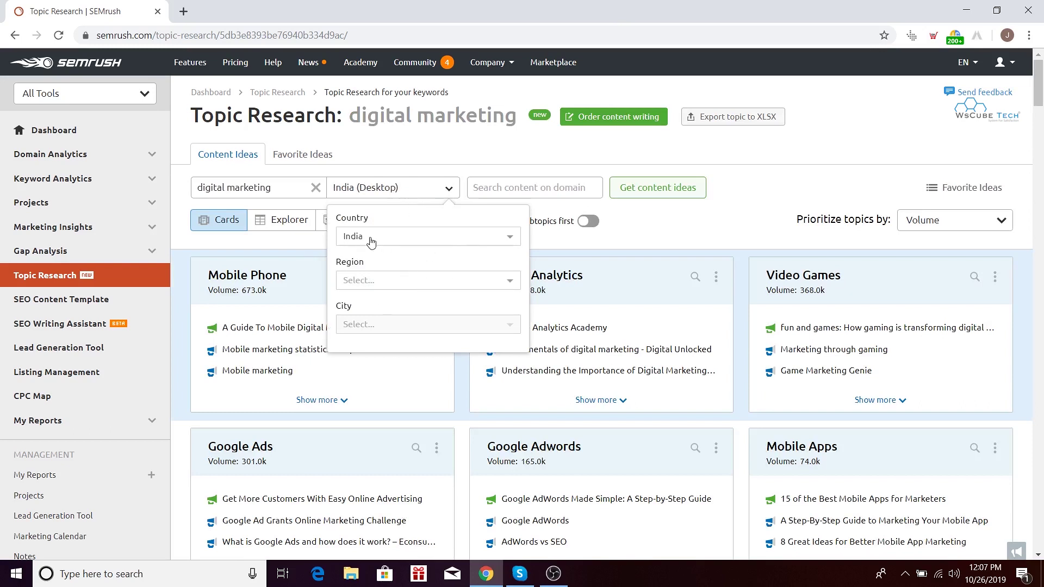
{"action": "left_click", "coordinate": [786, 177]}
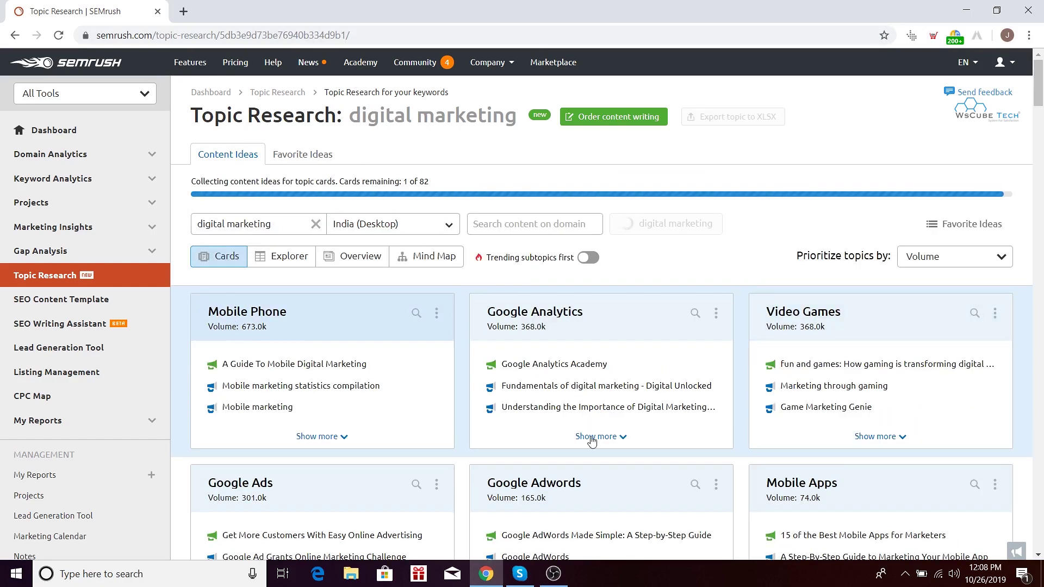
{"action": "scroll", "coordinate": [952, 332], "scroll_direction": "down", "scroll_amount": 3}
{"action": "scroll", "coordinate": [951, 357], "scroll_direction": "up", "scroll_amount": 3}
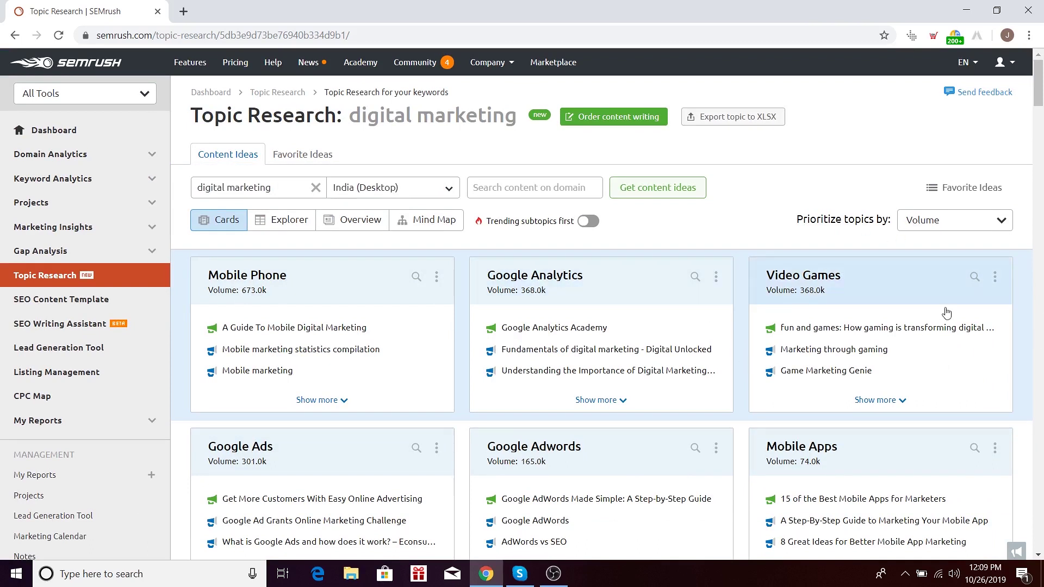
Look through the digital marketing topic cards, examining their subtopics, search volumes and headlines
{"action": "scroll", "coordinate": [305, 354], "scroll_direction": "down", "scroll_amount": 2}
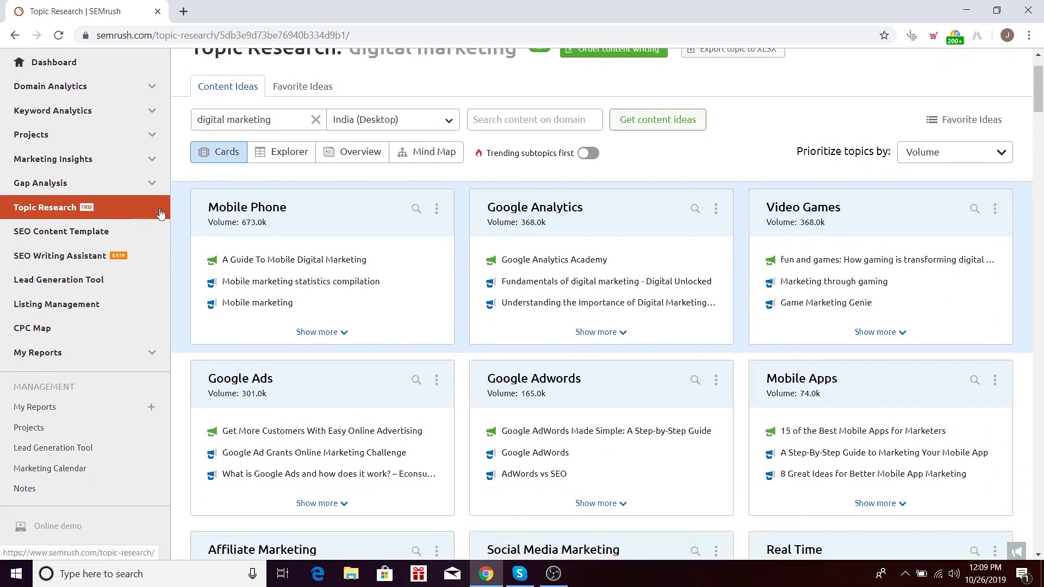
{"action": "scroll", "coordinate": [298, 292], "scroll_direction": "up", "scroll_amount": 2}
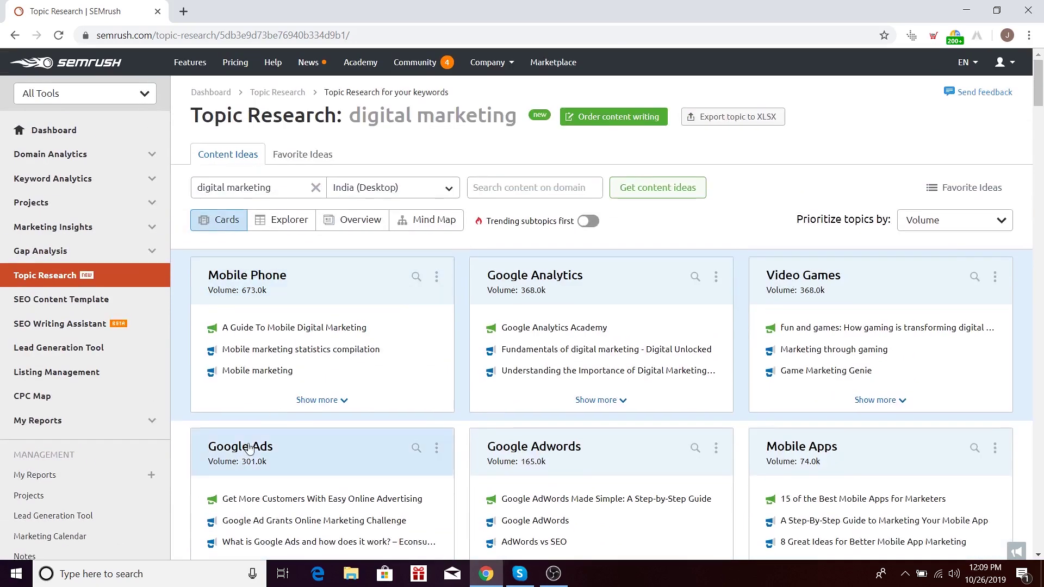
{"action": "scroll", "coordinate": [553, 226], "scroll_direction": "down", "scroll_amount": 3}
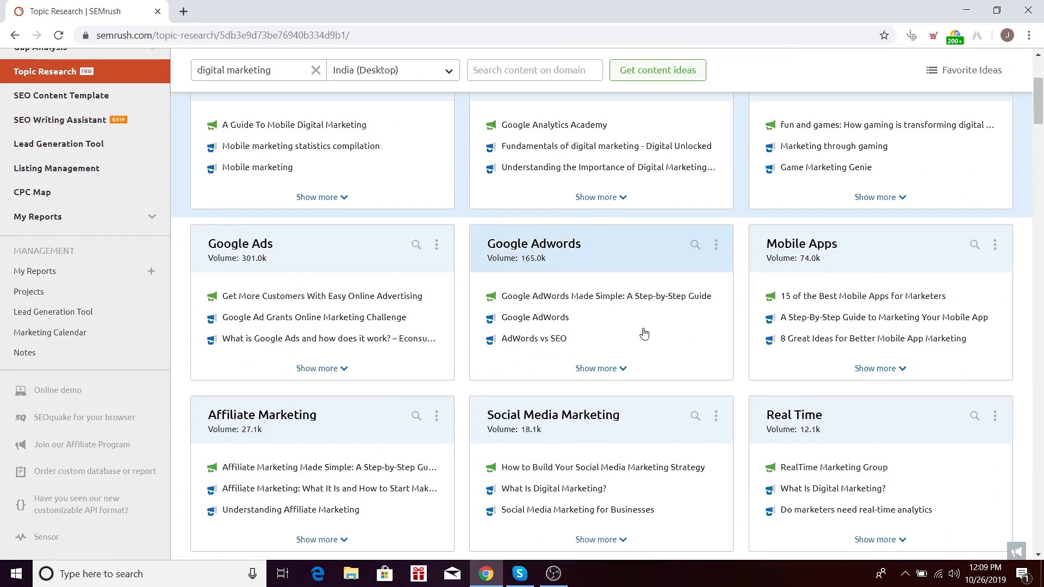
{"action": "scroll", "coordinate": [643, 332], "scroll_direction": "down", "scroll_amount": 1}
{"action": "scroll", "coordinate": [536, 326], "scroll_direction": "down", "scroll_amount": 1}
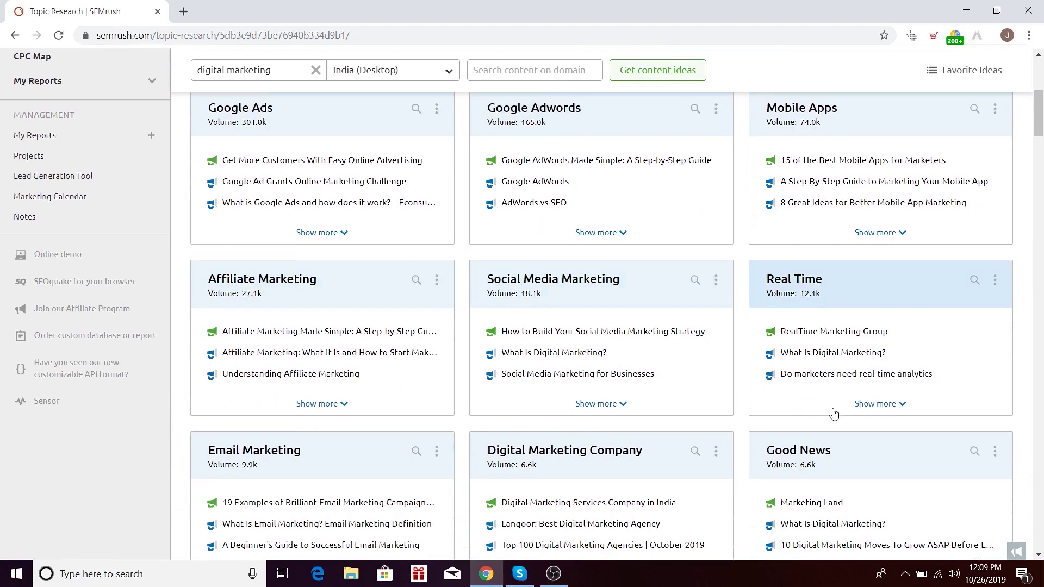
{"action": "scroll", "coordinate": [813, 337], "scroll_direction": "down", "scroll_amount": 2}
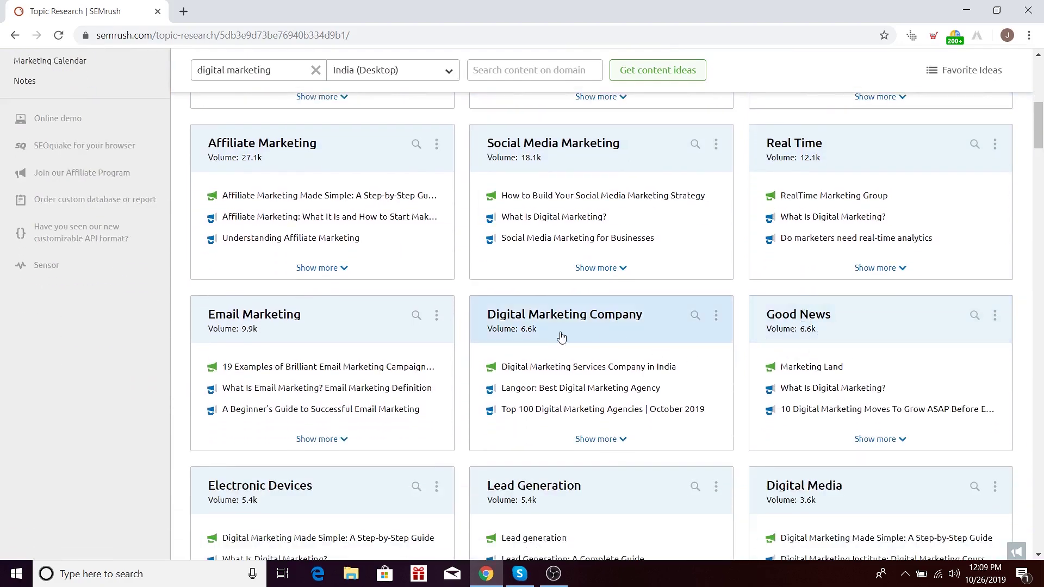
{"action": "scroll", "coordinate": [422, 455], "scroll_direction": "up", "scroll_amount": 4}
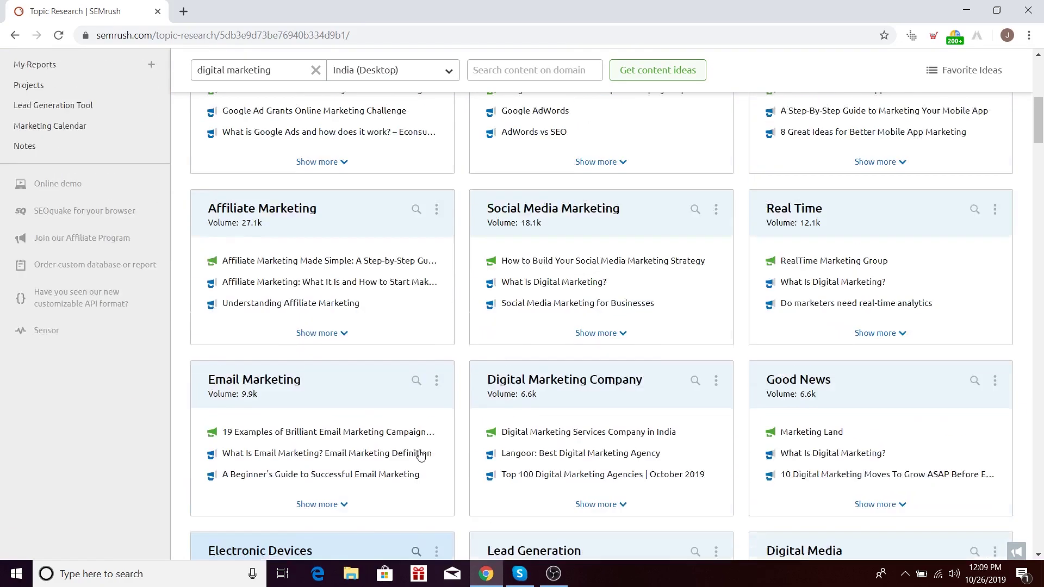
{"action": "scroll", "coordinate": [366, 144], "scroll_direction": "up", "scroll_amount": 2}
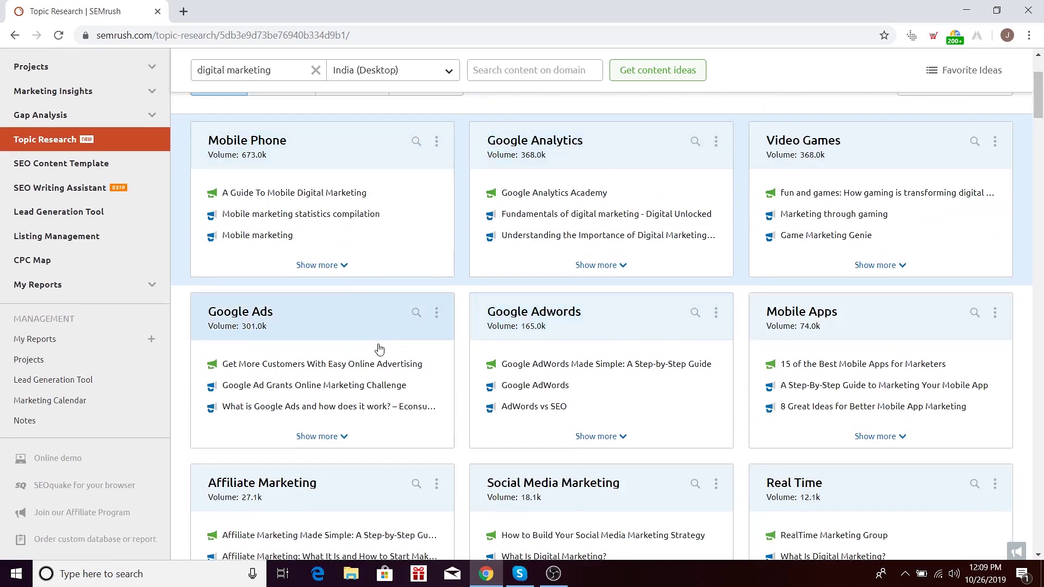
{"action": "scroll", "coordinate": [365, 315], "scroll_direction": "up", "scroll_amount": 2}
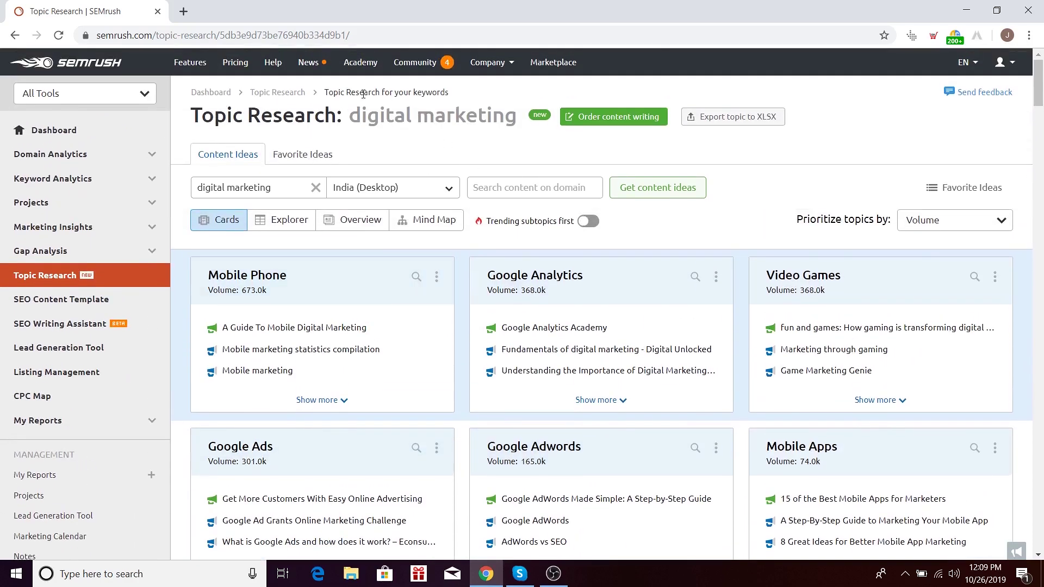
Expand the Google Ads card's ideas and check the audience resonance of its first headlines
{"action": "scroll", "coordinate": [382, 450], "scroll_direction": "down", "scroll_amount": 3}
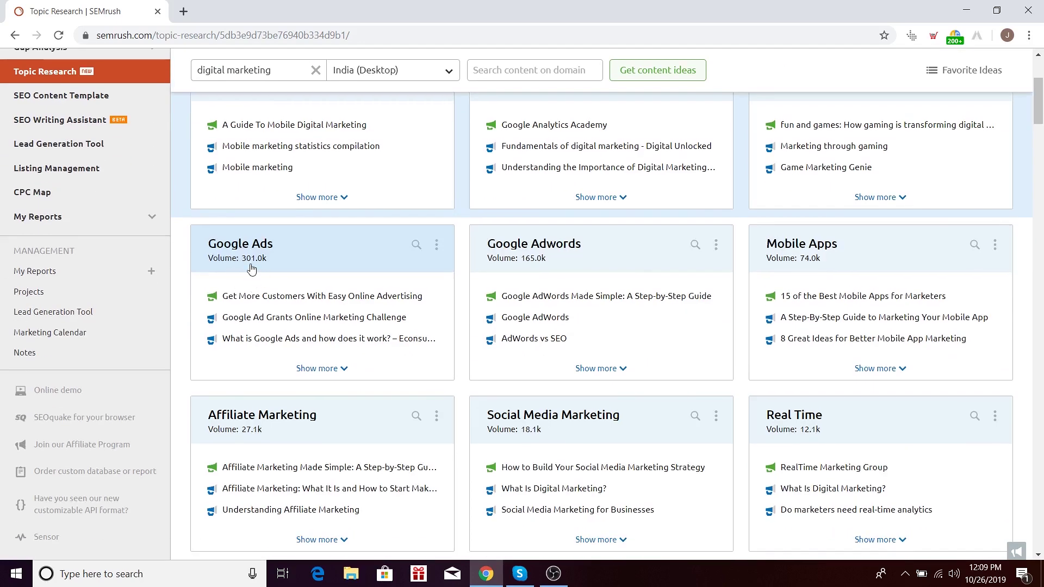
{"action": "left_click", "coordinate": [361, 387]}
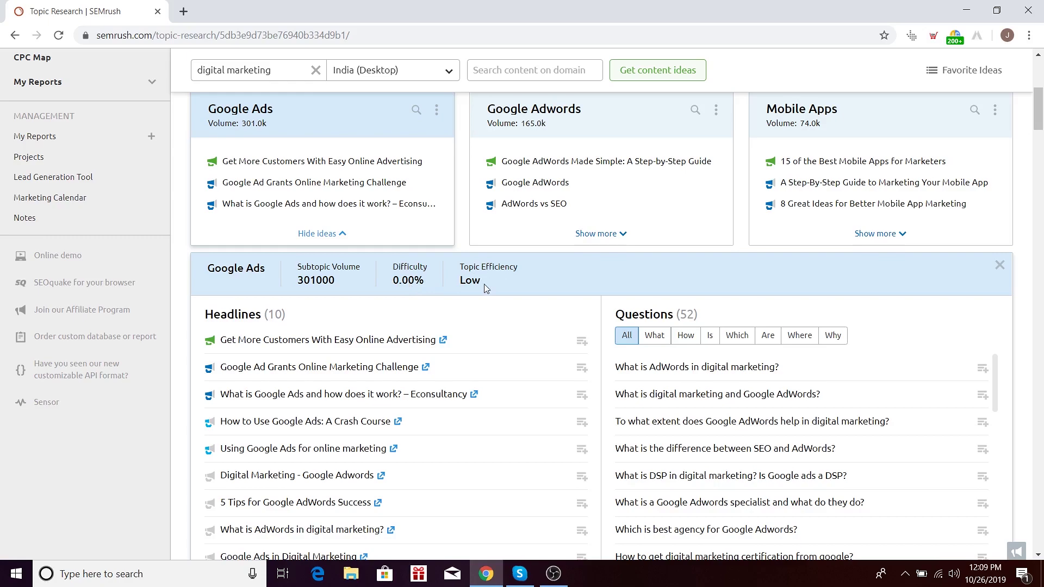
{"action": "scroll", "coordinate": [457, 348], "scroll_direction": "up", "scroll_amount": 6}
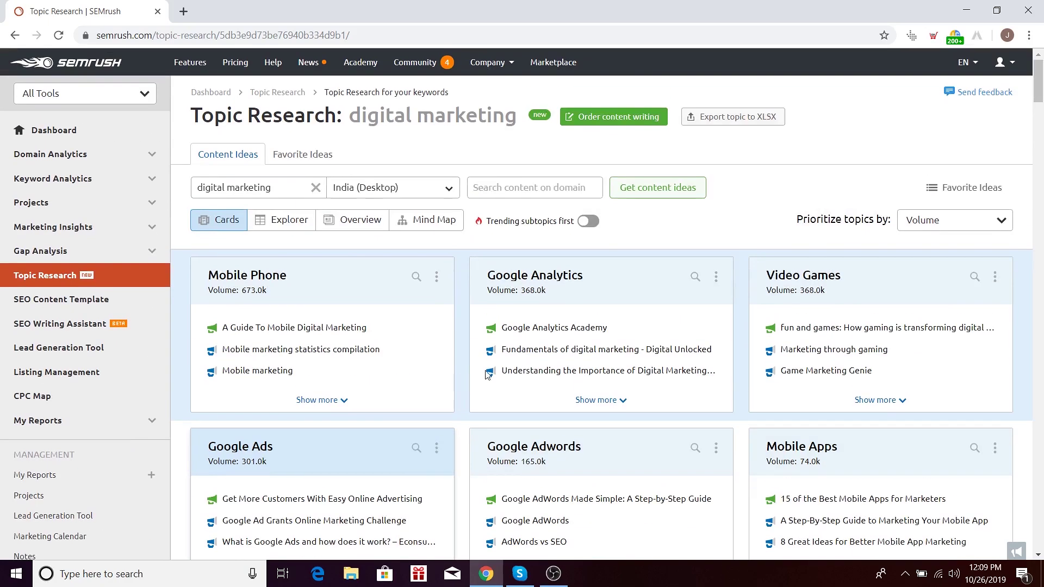
{"action": "scroll", "coordinate": [553, 361], "scroll_direction": "down", "scroll_amount": 4}
{"action": "scroll", "coordinate": [553, 361], "scroll_direction": "down", "scroll_amount": 6}
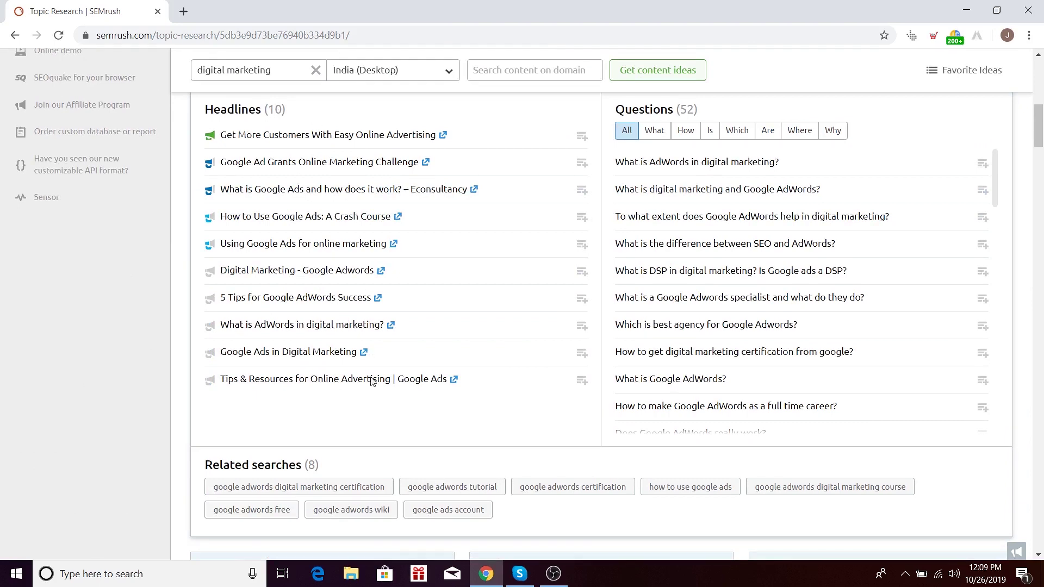
{"action": "mouse_move", "coordinate": [213, 140]}
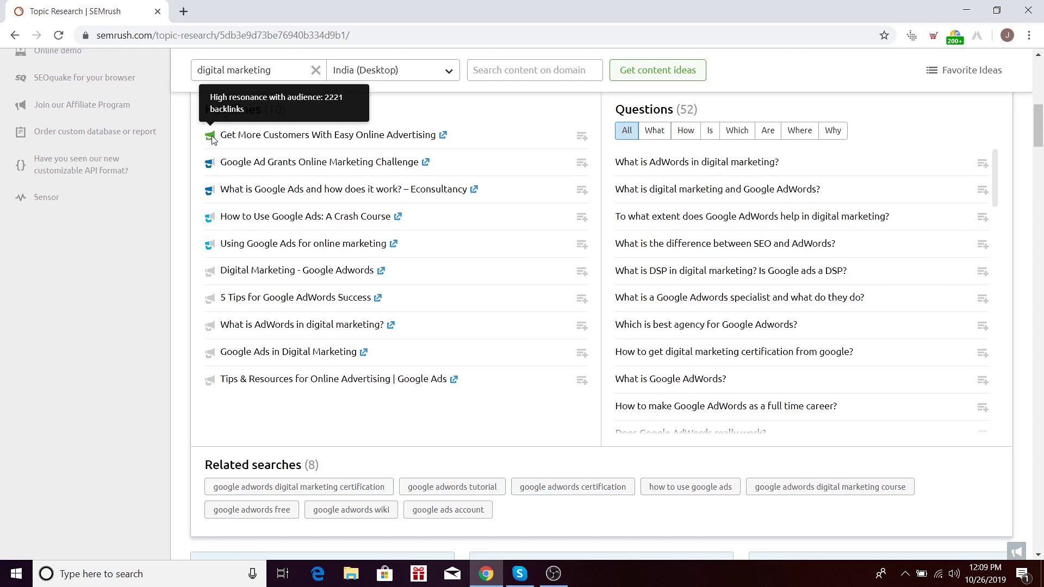
{"action": "mouse_move", "coordinate": [212, 173]}
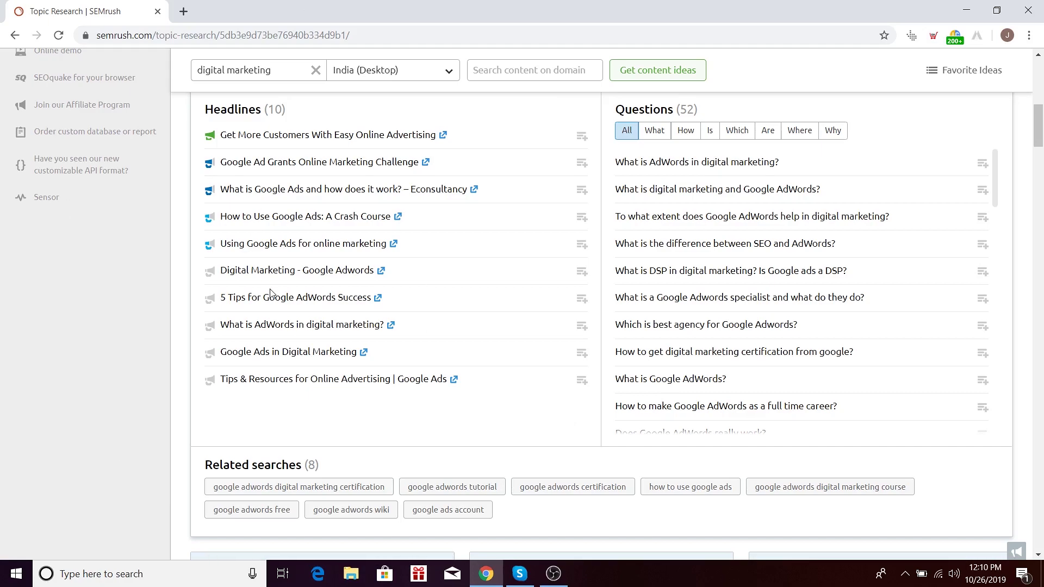
Review the Google Ads subtopic's full list of questions alongside its headlines and related searches
{"action": "scroll", "coordinate": [827, 345], "scroll_direction": "up", "scroll_amount": 5}
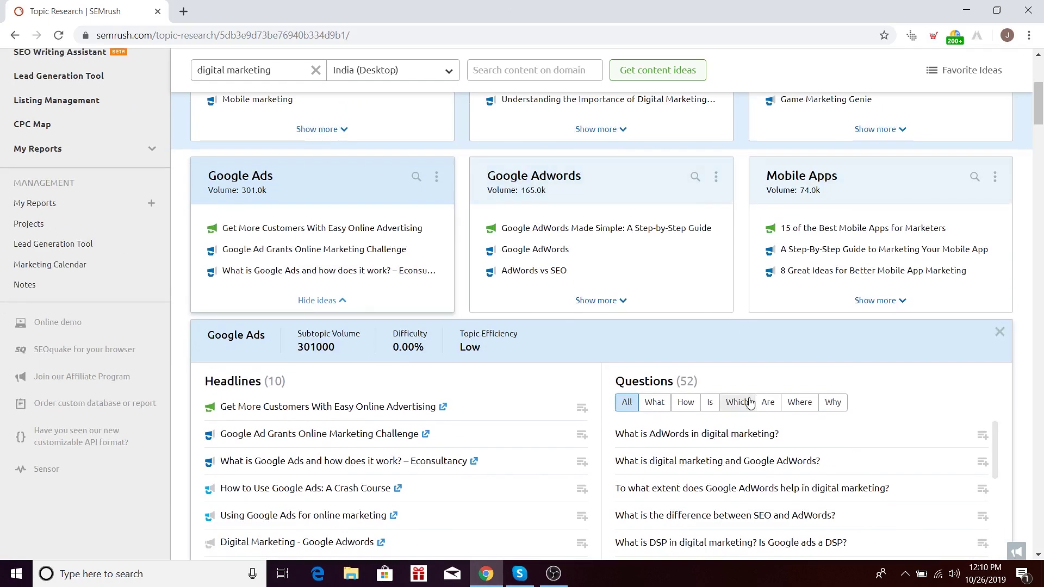
{"action": "scroll", "coordinate": [749, 402], "scroll_direction": "down", "scroll_amount": 2}
{"action": "scroll", "coordinate": [303, 181], "scroll_direction": "up", "scroll_amount": 2}
{"action": "scroll", "coordinate": [862, 299], "scroll_direction": "down", "scroll_amount": 4}
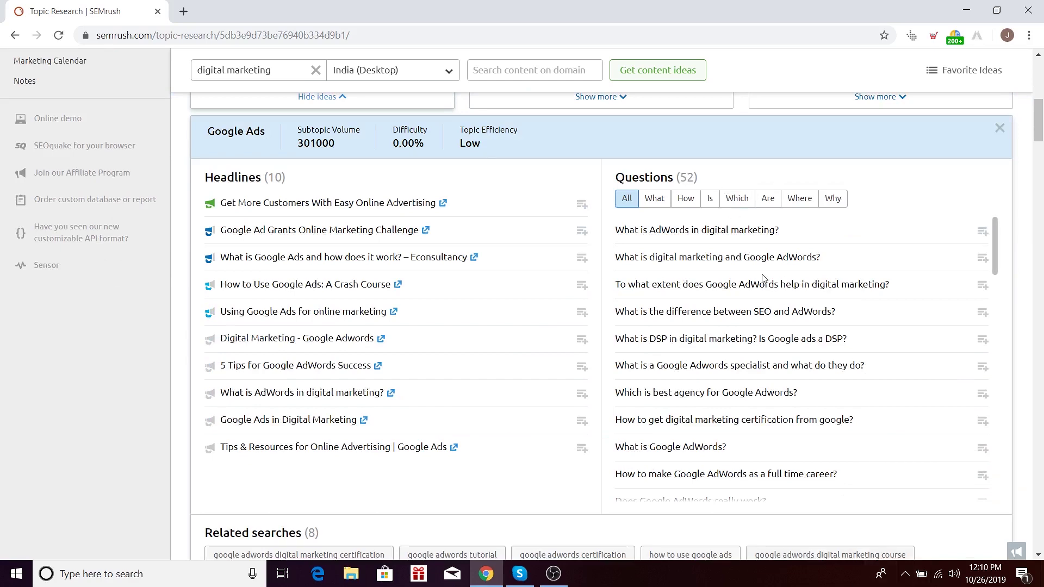
{"action": "scroll", "coordinate": [763, 279], "scroll_direction": "up", "scroll_amount": 6}
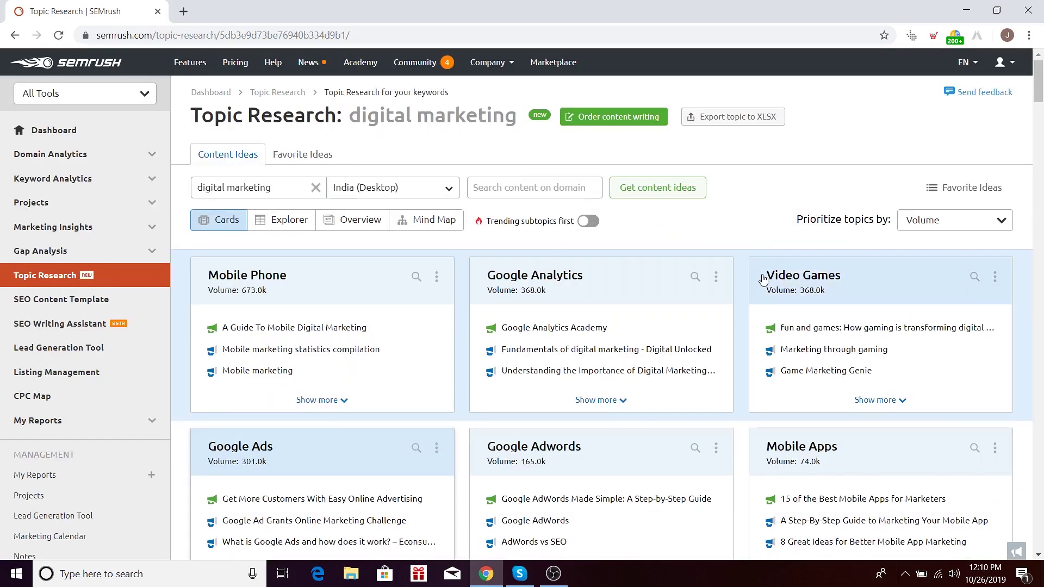
{"action": "scroll", "coordinate": [763, 279], "scroll_direction": "down", "scroll_amount": 9}
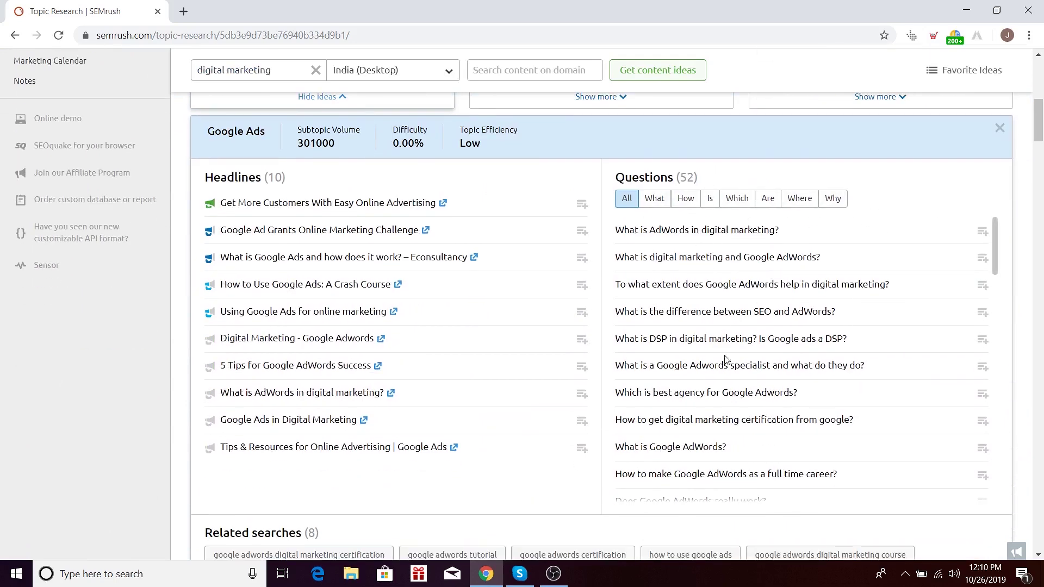
{"action": "scroll", "coordinate": [745, 259], "scroll_direction": "down", "scroll_amount": 2}
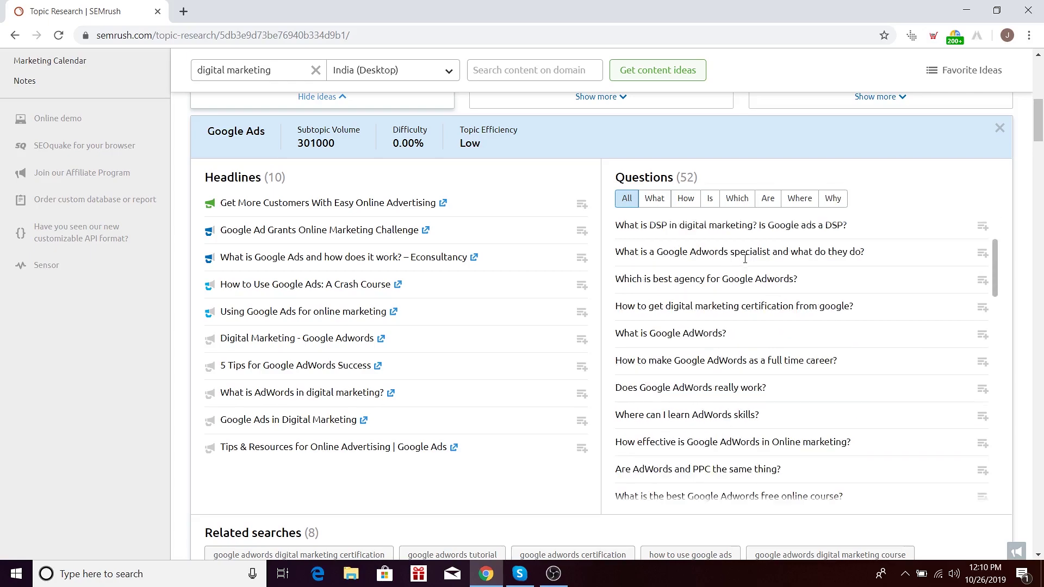
{"action": "scroll", "coordinate": [745, 258], "scroll_direction": "down", "scroll_amount": 12}
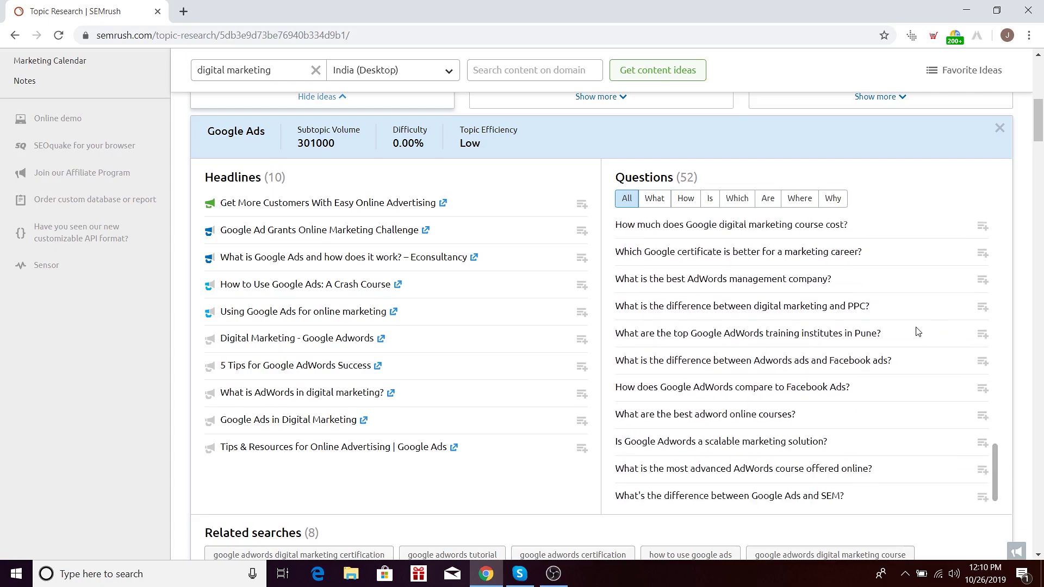
{"action": "scroll", "coordinate": [918, 331], "scroll_direction": "down", "scroll_amount": 8}
{"action": "scroll", "coordinate": [553, 163], "scroll_direction": "up", "scroll_amount": 7}
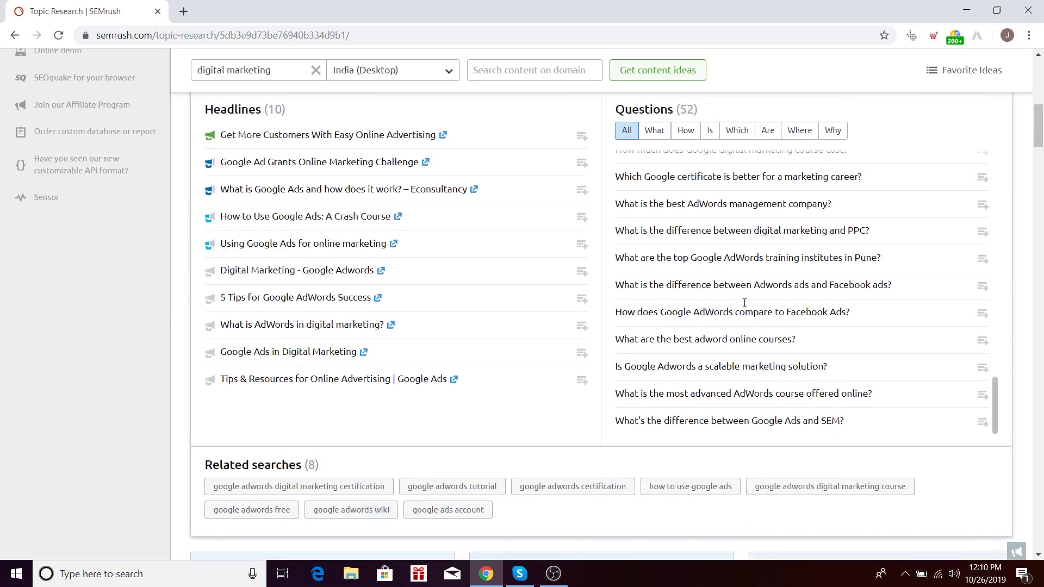
{"action": "scroll", "coordinate": [745, 302], "scroll_direction": "down", "scroll_amount": 5}
{"action": "scroll", "coordinate": [576, 349], "scroll_direction": "up", "scroll_amount": 8}
{"action": "scroll", "coordinate": [749, 338], "scroll_direction": "down", "scroll_amount": 3}
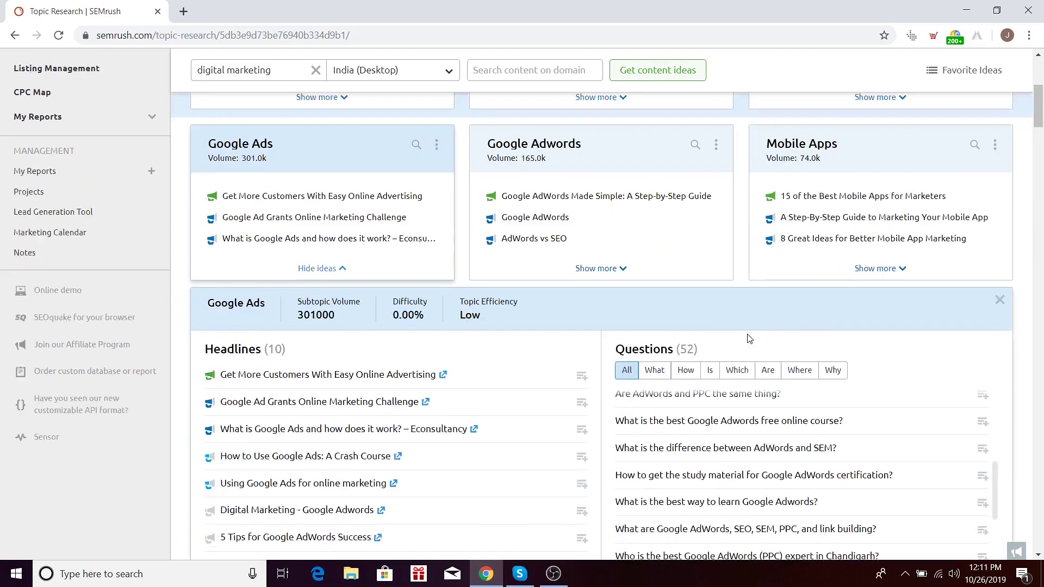
Check the audience resonance of the headline "Get More Customers With Easy Online Advertising" again
{"action": "scroll", "coordinate": [748, 338], "scroll_direction": "down", "scroll_amount": 1}
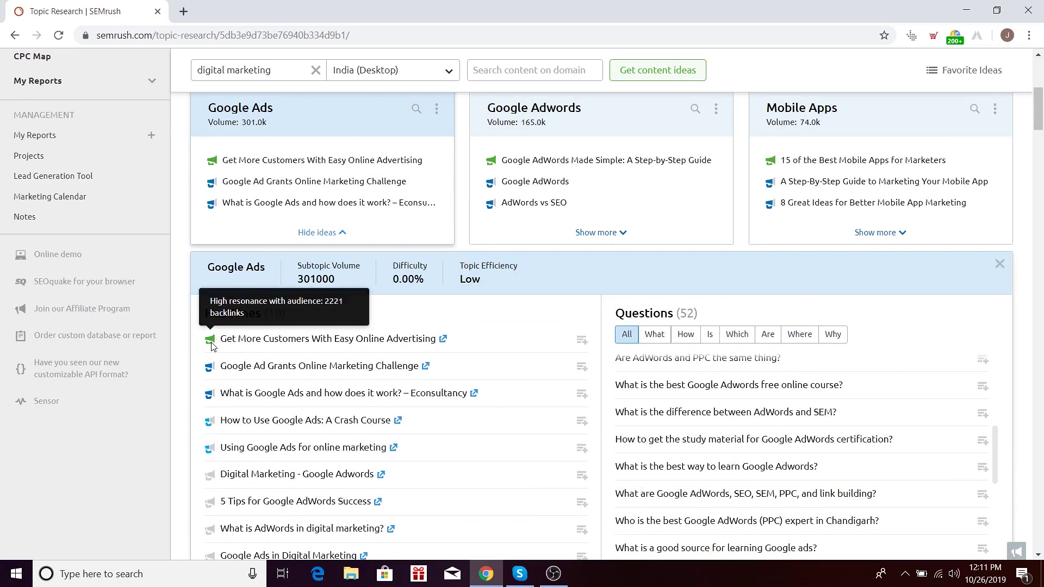
{"action": "mouse_move", "coordinate": [215, 345]}
{"action": "scroll", "coordinate": [636, 354], "scroll_direction": "up", "scroll_amount": 6}
{"action": "scroll", "coordinate": [636, 354], "scroll_direction": "down", "scroll_amount": 8}
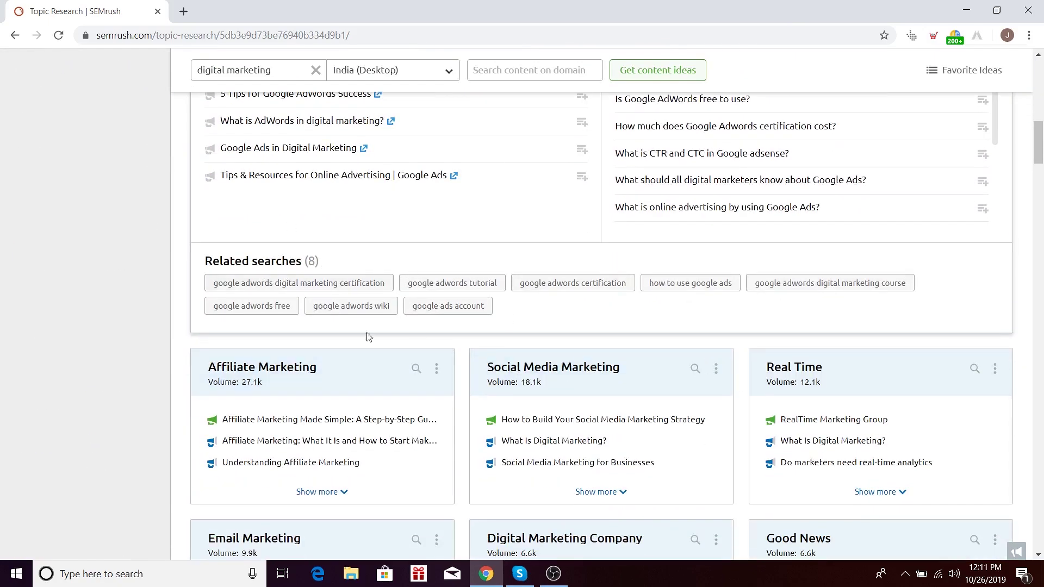
Browse the remaining topic cards, expand Social Media Marketing's ideas and check the first headline's audience resonance
{"action": "scroll", "coordinate": [782, 426], "scroll_direction": "down", "scroll_amount": 3}
{"action": "scroll", "coordinate": [650, 301], "scroll_direction": "down", "scroll_amount": 5}
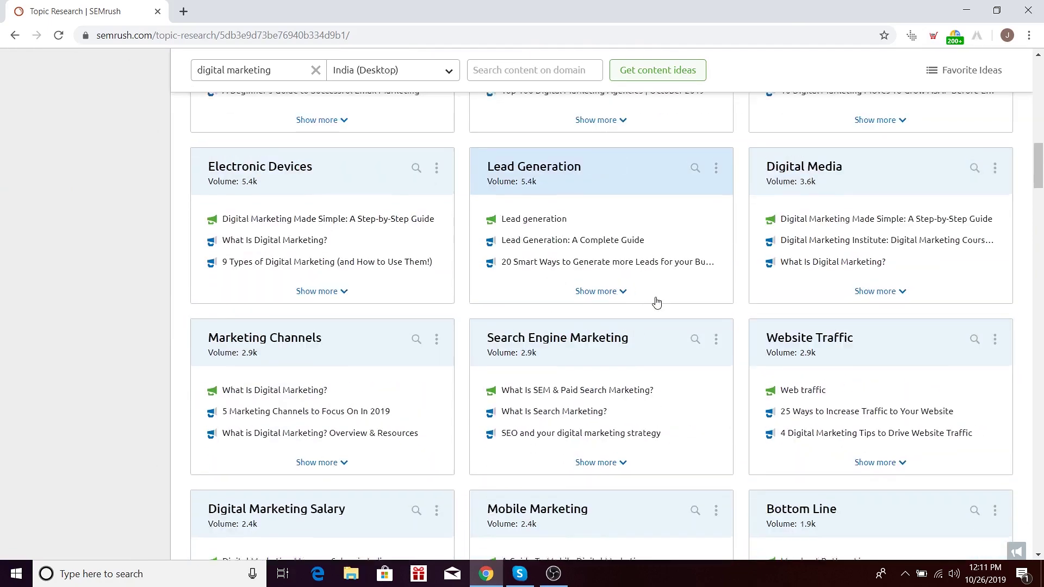
{"action": "scroll", "coordinate": [655, 303], "scroll_direction": "up", "scroll_amount": 2}
{"action": "scroll", "coordinate": [673, 295], "scroll_direction": "down", "scroll_amount": 5}
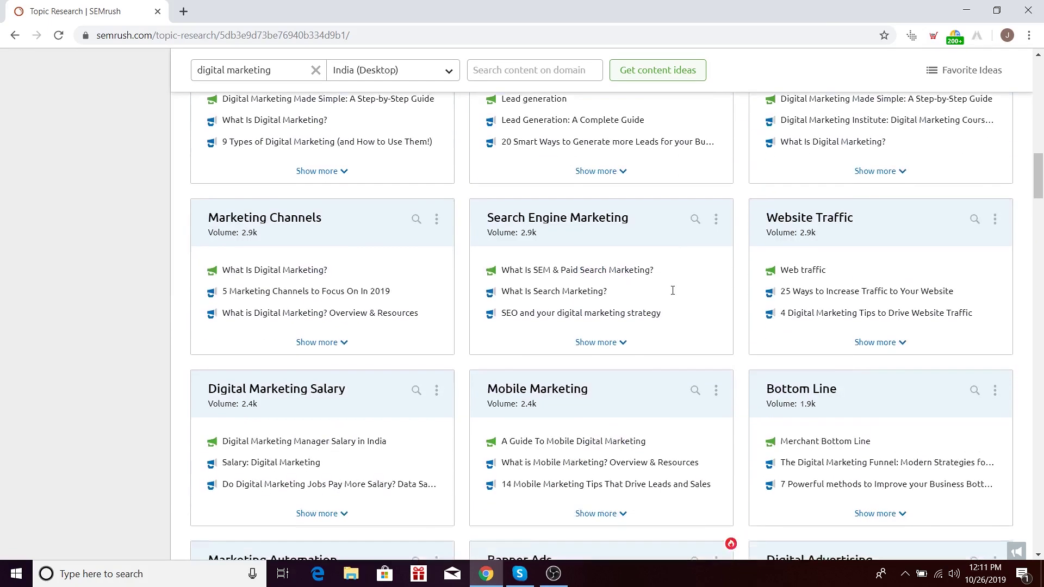
{"action": "left_click", "coordinate": [601, 296]}
{"action": "scroll", "coordinate": [298, 263], "scroll_direction": "down", "scroll_amount": 1}
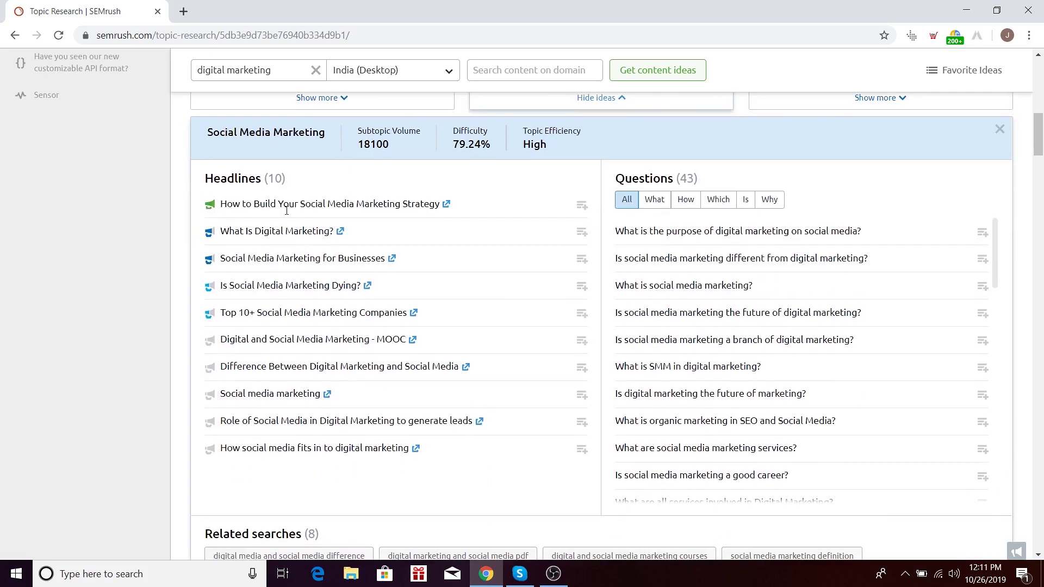
{"action": "mouse_move", "coordinate": [210, 208]}
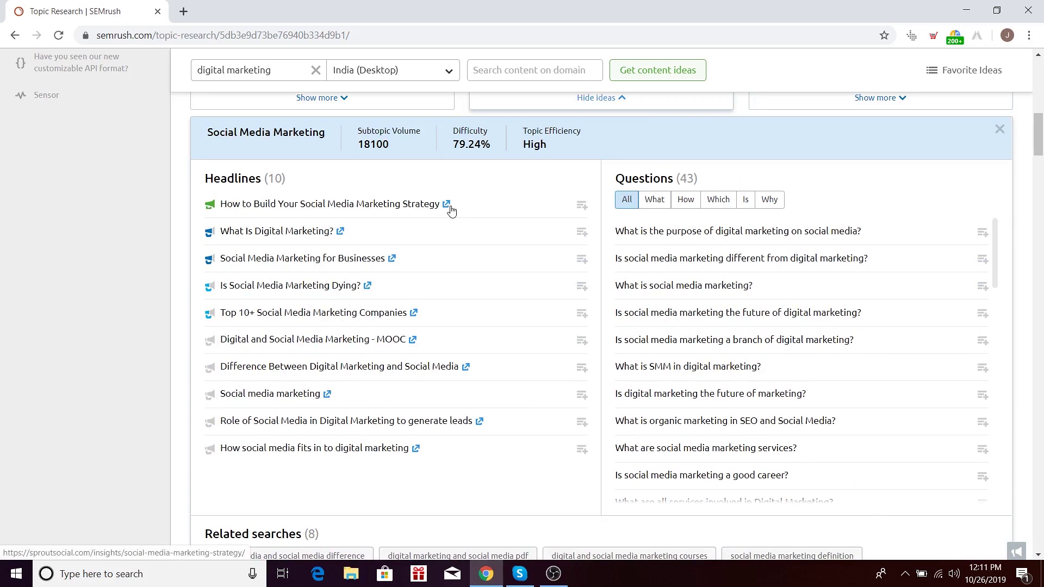
{"action": "scroll", "coordinate": [606, 242], "scroll_direction": "up", "scroll_amount": 4}
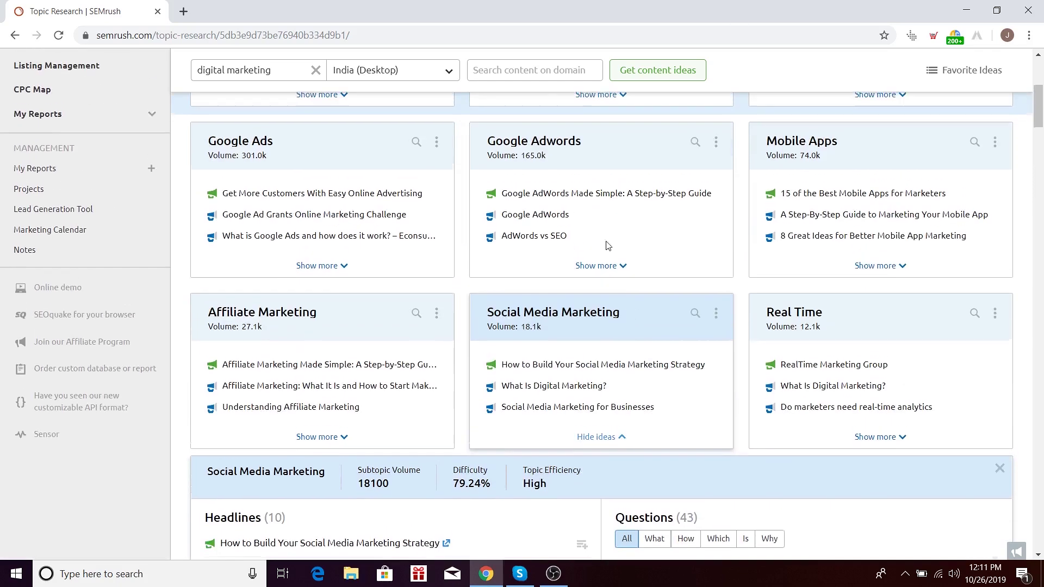
Review the Social Media Marketing subtopic's volume, difficulty, efficiency and headlines, and look back over the first topic cards
{"action": "scroll", "coordinate": [322, 276], "scroll_direction": "down", "scroll_amount": 1}
{"action": "scroll", "coordinate": [321, 276], "scroll_direction": "down", "scroll_amount": 2}
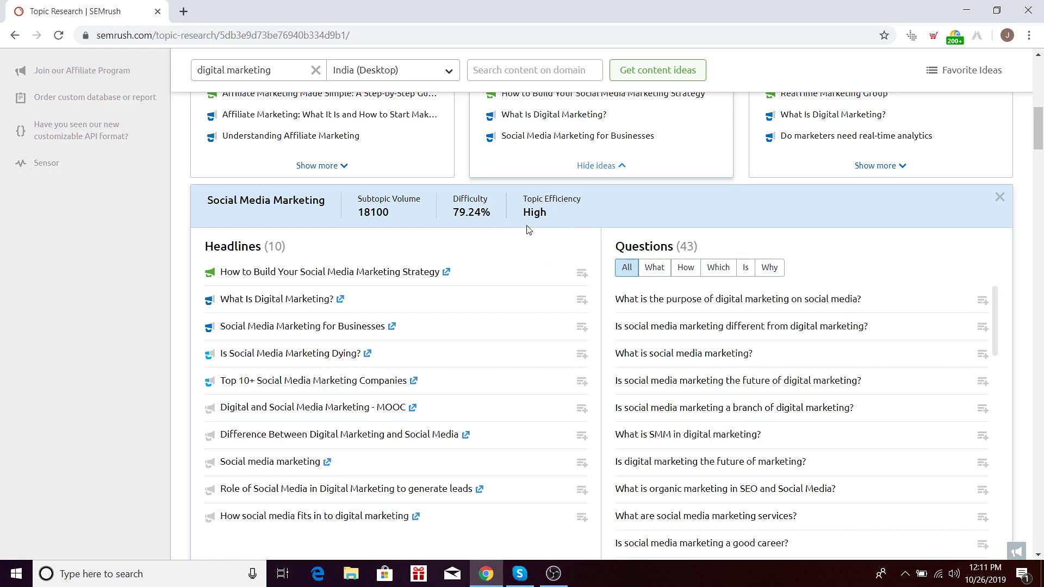
{"action": "mouse_move", "coordinate": [210, 278]}
{"action": "scroll", "coordinate": [368, 270], "scroll_direction": "up", "scroll_amount": 10}
{"action": "scroll", "coordinate": [509, 198], "scroll_direction": "down", "scroll_amount": 2}
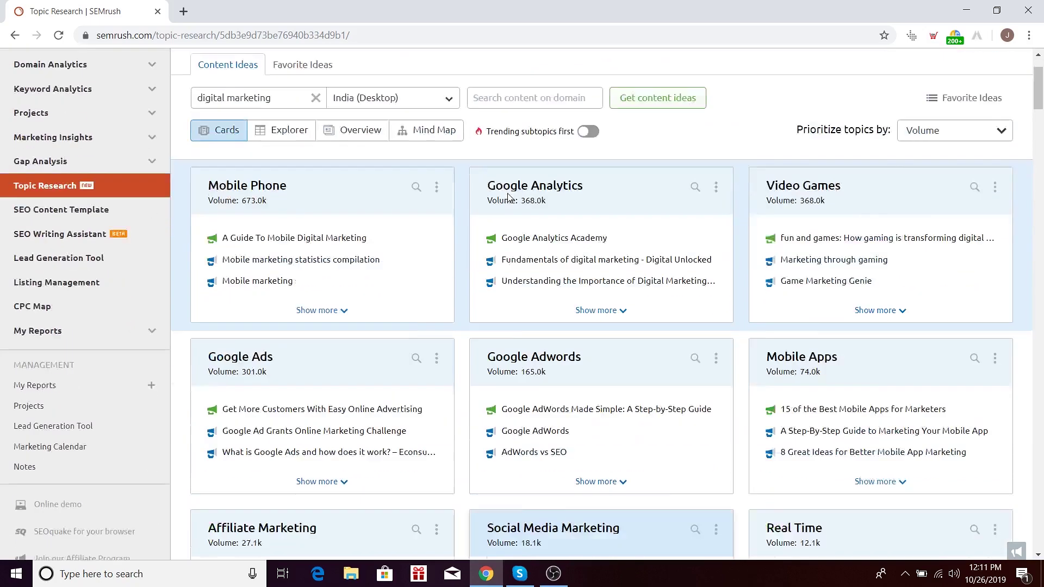
Read through the Social Media Marketing subtopic's full list of questions and its related searches
{"action": "scroll", "coordinate": [508, 198], "scroll_direction": "down", "scroll_amount": 8}
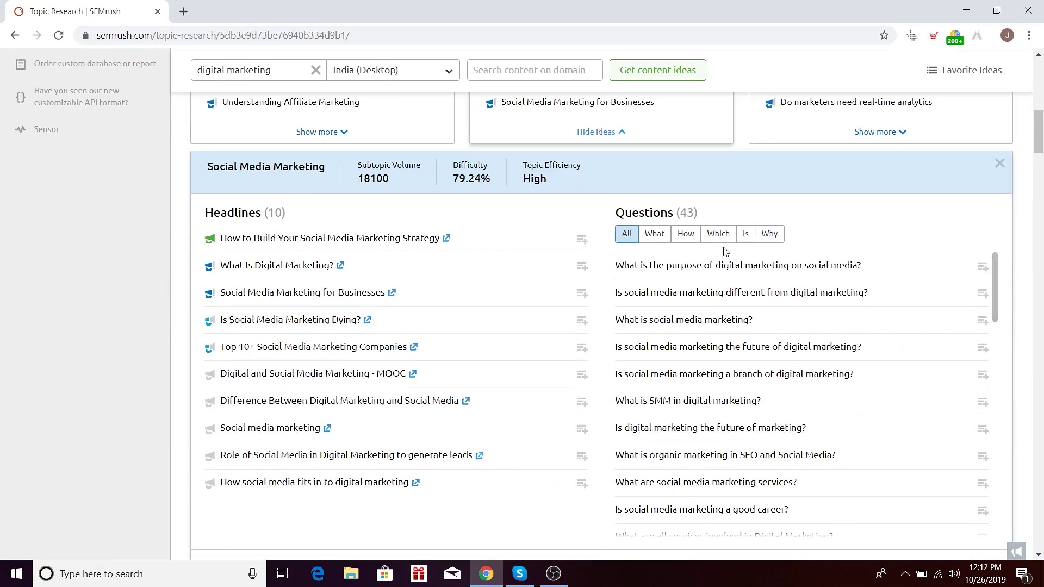
{"action": "scroll", "coordinate": [717, 316], "scroll_direction": "down", "scroll_amount": 1}
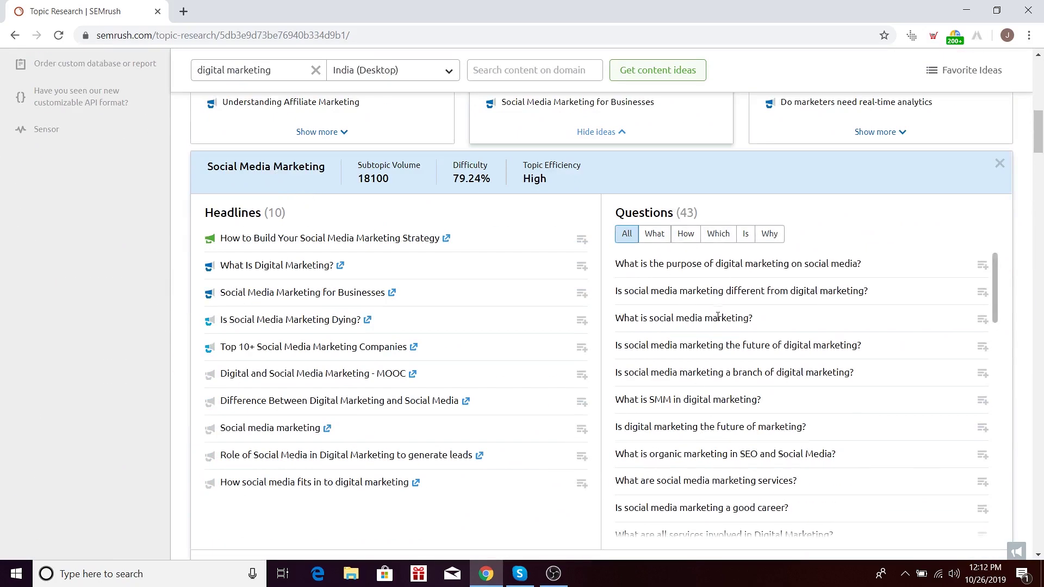
{"action": "scroll", "coordinate": [717, 316], "scroll_direction": "down", "scroll_amount": 15}
{"action": "scroll", "coordinate": [514, 309], "scroll_direction": "down", "scroll_amount": 4}
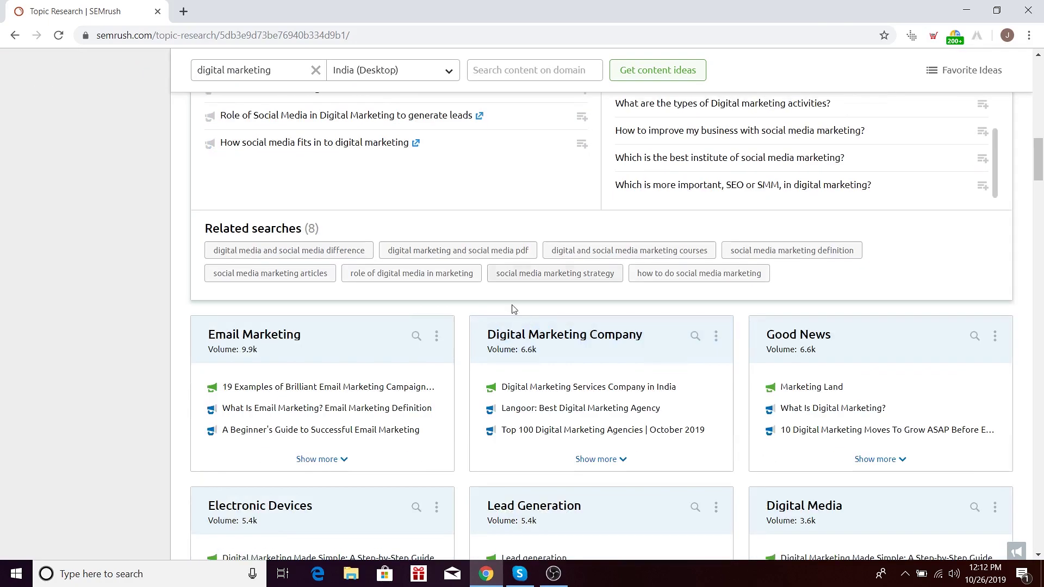
{"action": "scroll", "coordinate": [886, 251], "scroll_direction": "down", "scroll_amount": 2}
Show the content ideas in the Explorer view and review their Facebook engagements, backlinks and total shares
{"action": "scroll", "coordinate": [531, 264], "scroll_direction": "up", "scroll_amount": 15}
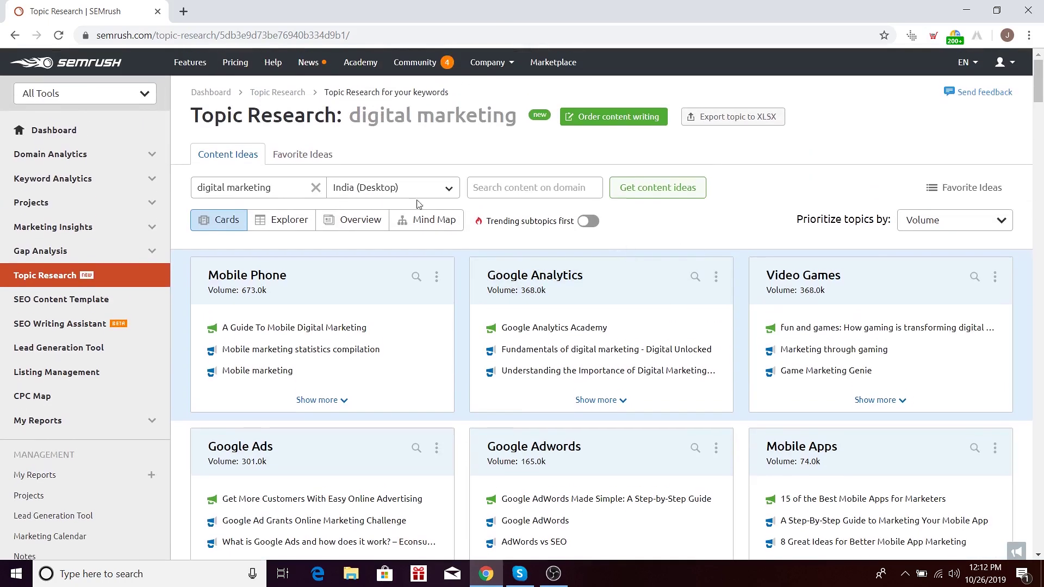
{"action": "left_click", "coordinate": [282, 220]}
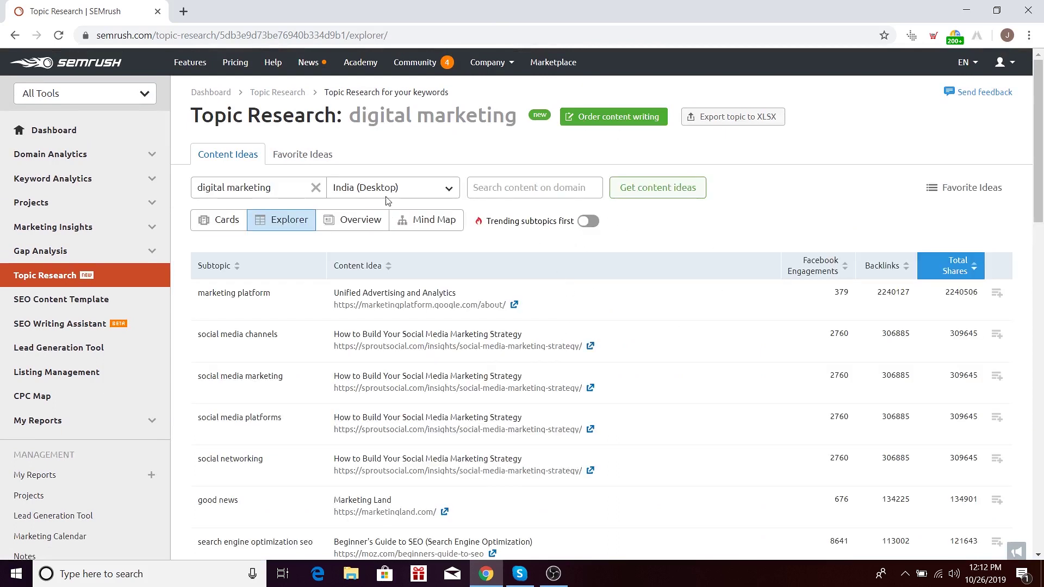
{"action": "scroll", "coordinate": [720, 245], "scroll_direction": "down", "scroll_amount": 1}
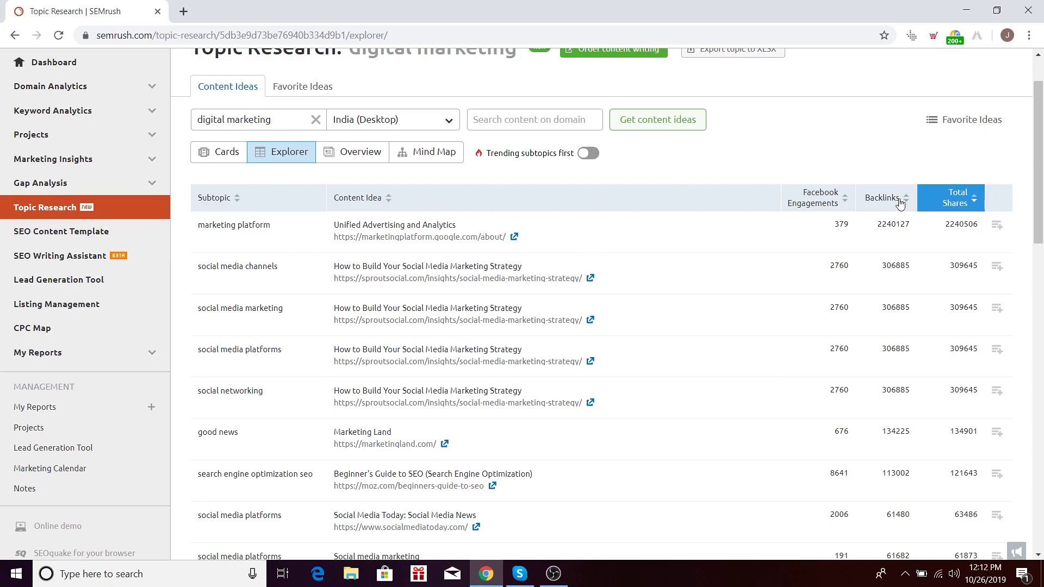
{"action": "scroll", "coordinate": [487, 382], "scroll_direction": "down", "scroll_amount": 15}
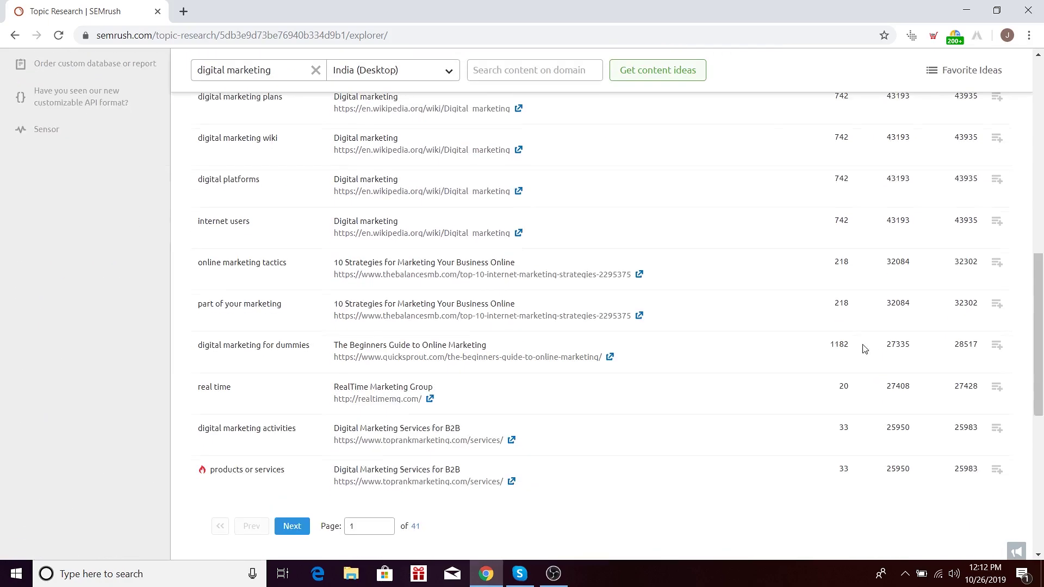
{"action": "scroll", "coordinate": [911, 373], "scroll_direction": "up", "scroll_amount": 12}
{"action": "scroll", "coordinate": [913, 365], "scroll_direction": "up", "scroll_amount": 2}
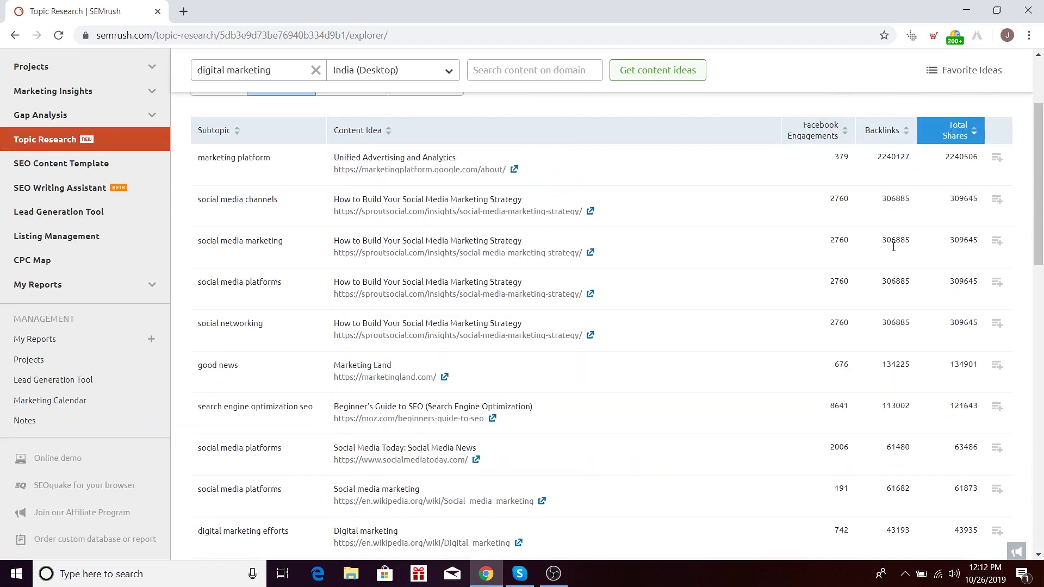
{"action": "scroll", "coordinate": [906, 272], "scroll_direction": "down", "scroll_amount": 15}
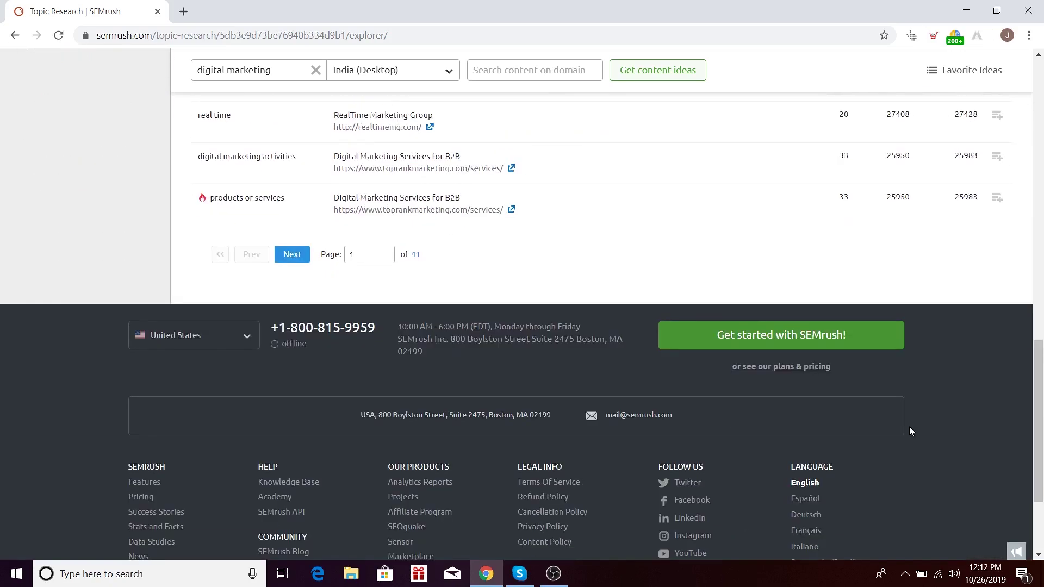
Switch to the Overview of digital marketing and examine the top 10 headlines by backlinks and the 10 interesting questions
{"action": "scroll", "coordinate": [908, 413], "scroll_direction": "up", "scroll_amount": 15}
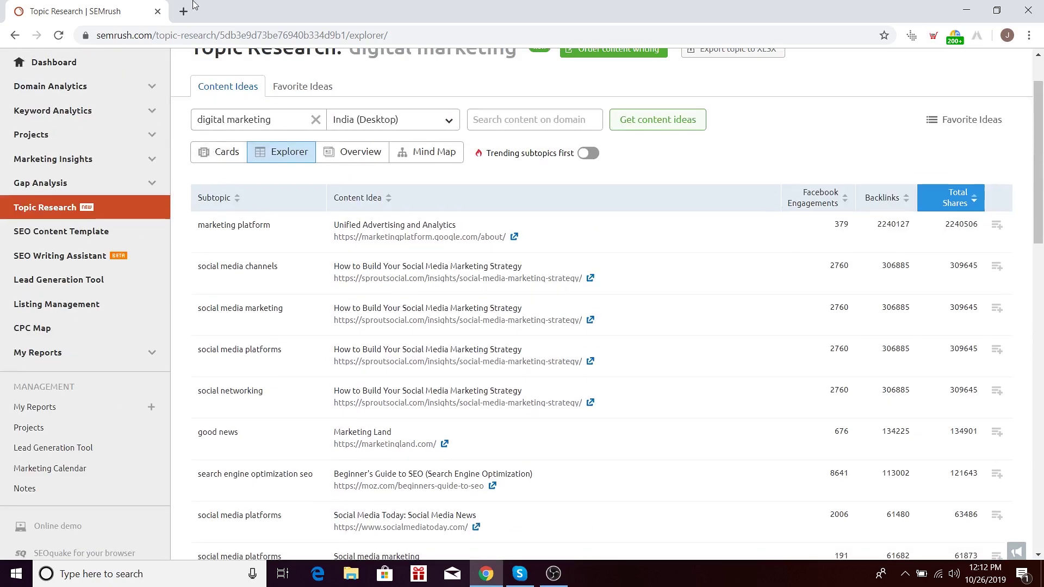
{"action": "left_click", "coordinate": [341, 163]}
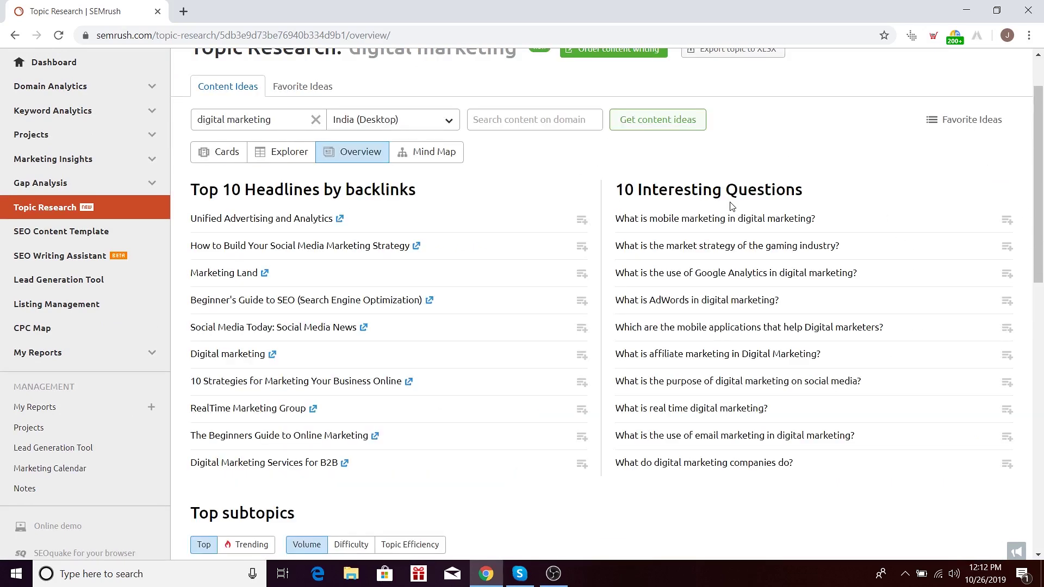
{"action": "left_click_drag", "start_coordinate": [215, 193], "coordinate": [452, 193]}
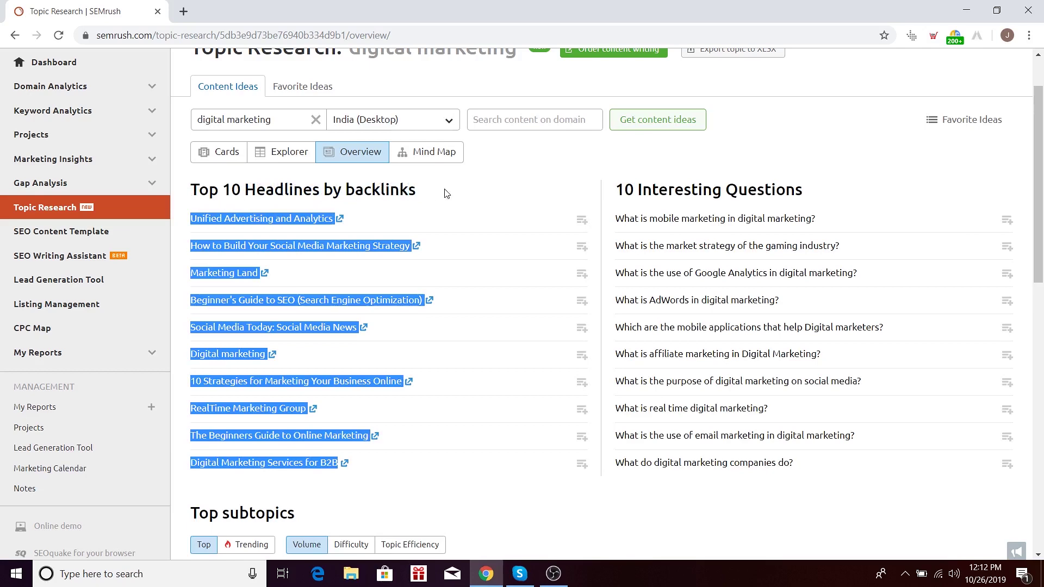
{"action": "left_click_drag", "start_coordinate": [617, 193], "coordinate": [809, 182]}
{"action": "left_click", "coordinate": [805, 166]}
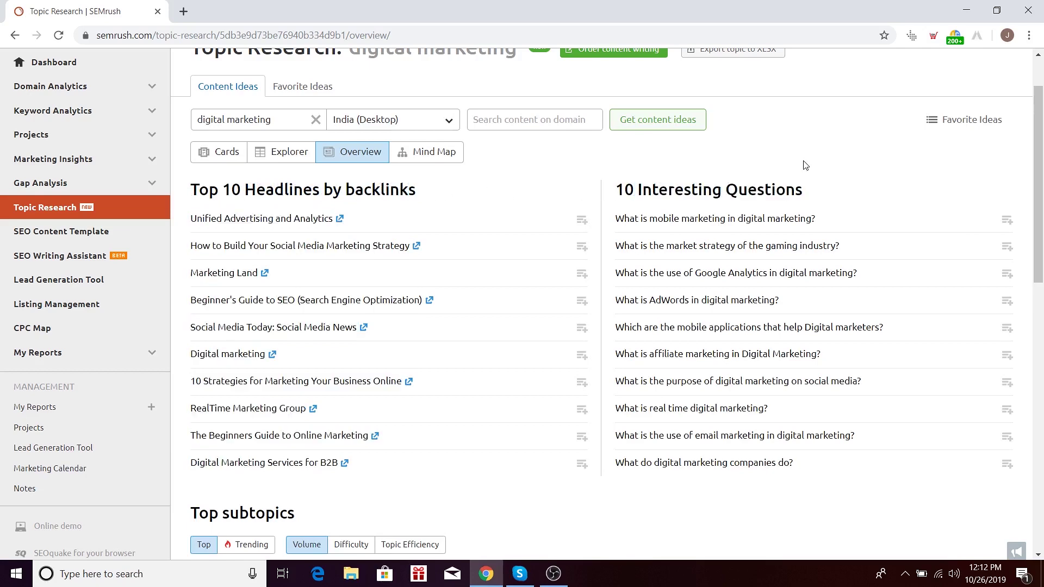
Review the Overview's top subtopics by volume and its top 10 related searches
{"action": "scroll", "coordinate": [552, 345], "scroll_direction": "down", "scroll_amount": 5}
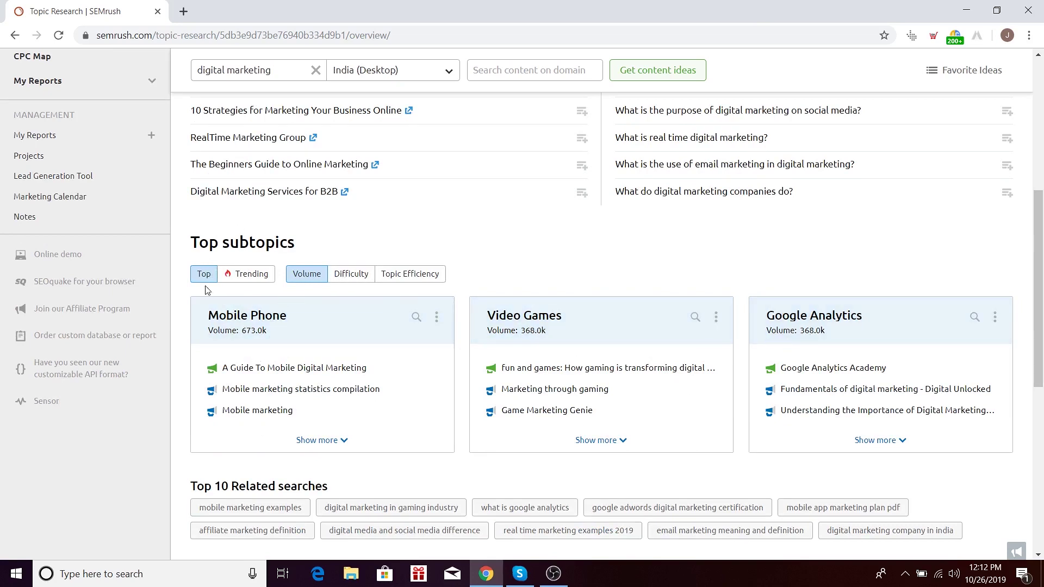
{"action": "scroll", "coordinate": [333, 278], "scroll_direction": "down", "scroll_amount": 3}
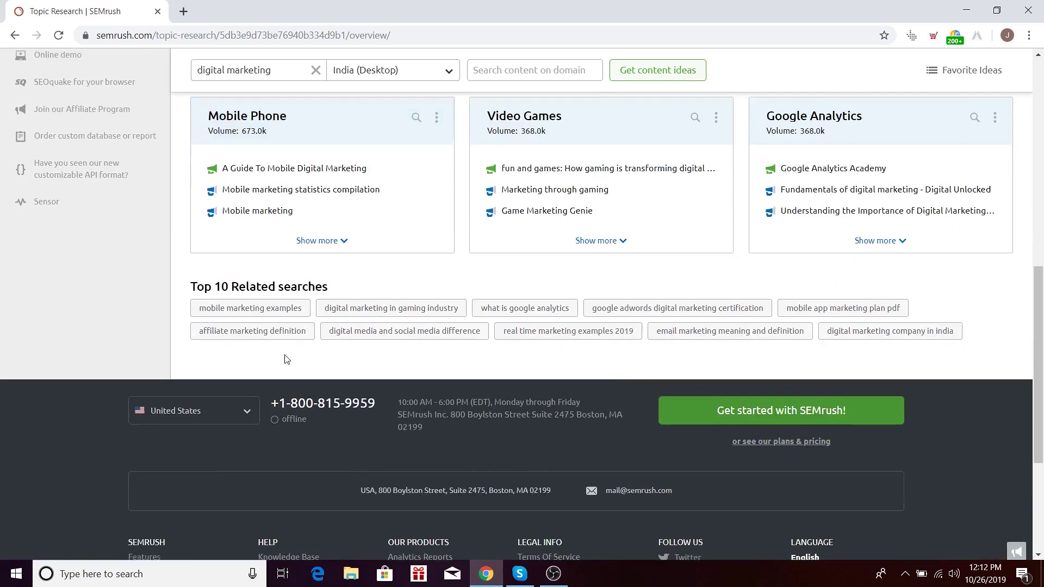
{"action": "scroll", "coordinate": [197, 314], "scroll_direction": "up", "scroll_amount": 10}
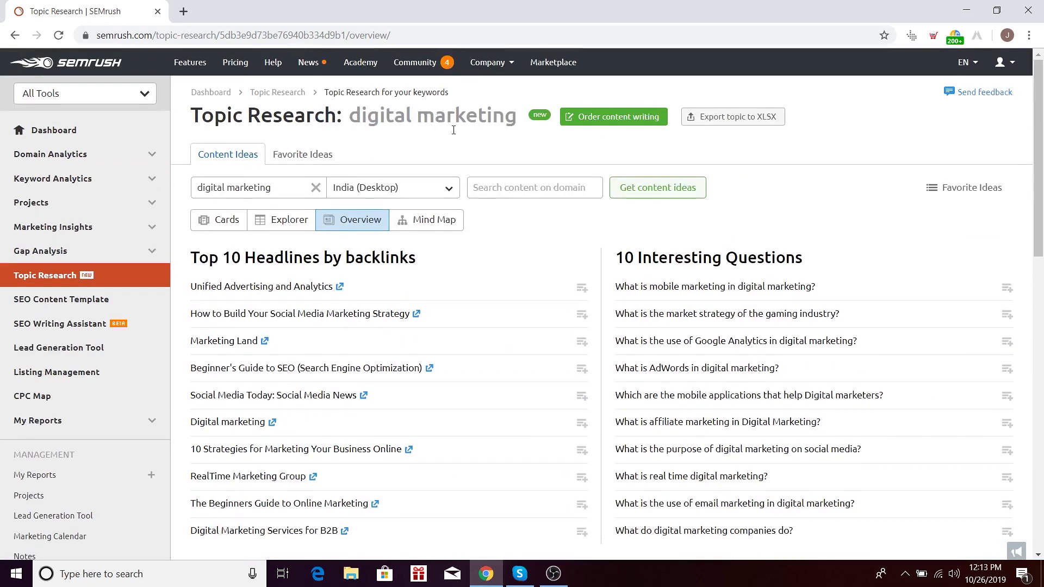
{"action": "scroll", "coordinate": [699, 280], "scroll_direction": "down", "scroll_amount": 15}
{"action": "scroll", "coordinate": [857, 294], "scroll_direction": "up", "scroll_amount": 4}
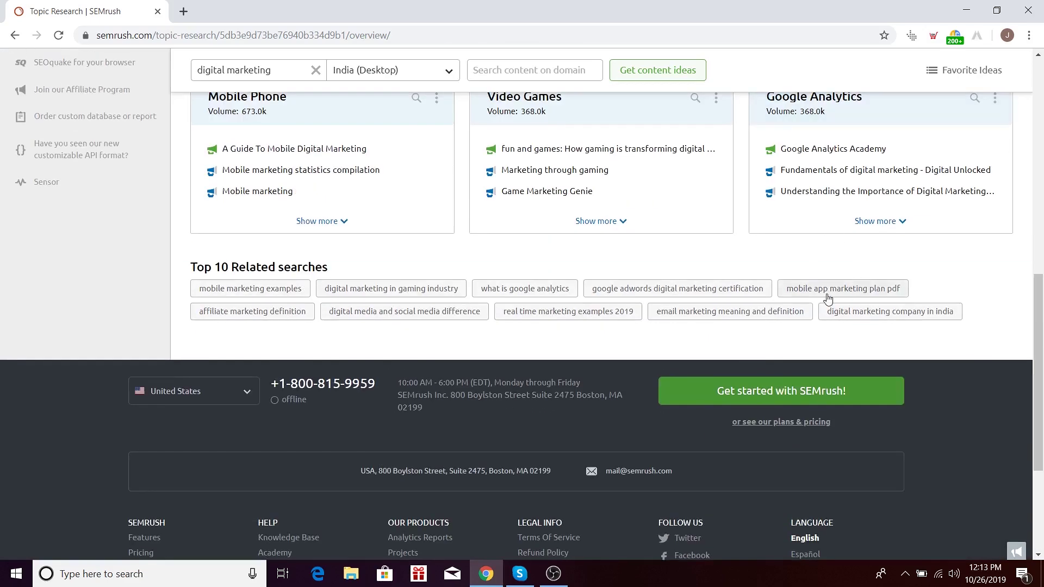
Display the digital marketing topic as a Mind Map and examine the subtopics around it, including the red ones
{"action": "scroll", "coordinate": [466, 232], "scroll_direction": "up", "scroll_amount": 10}
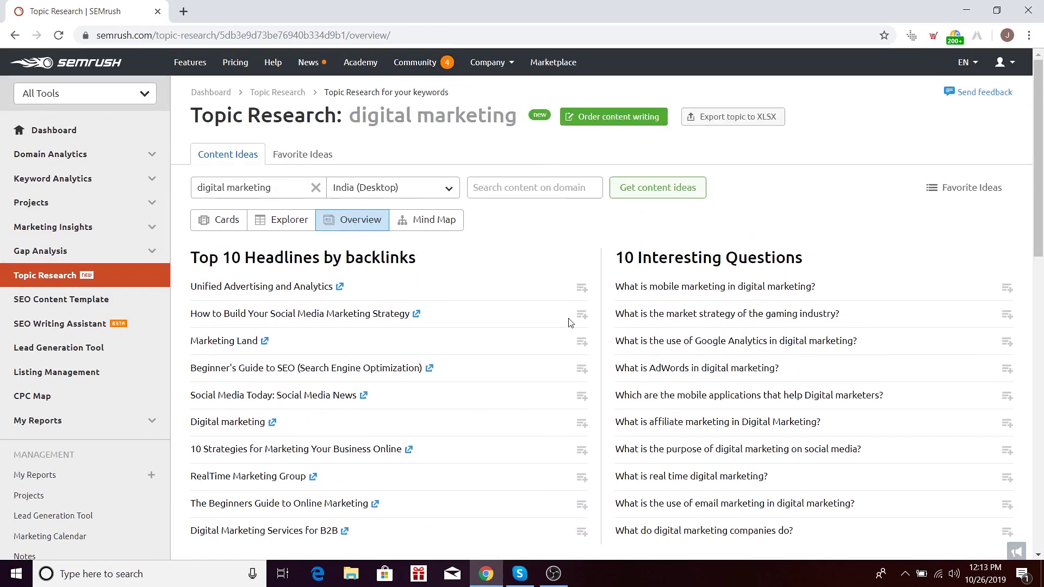
{"action": "left_click", "coordinate": [425, 224]}
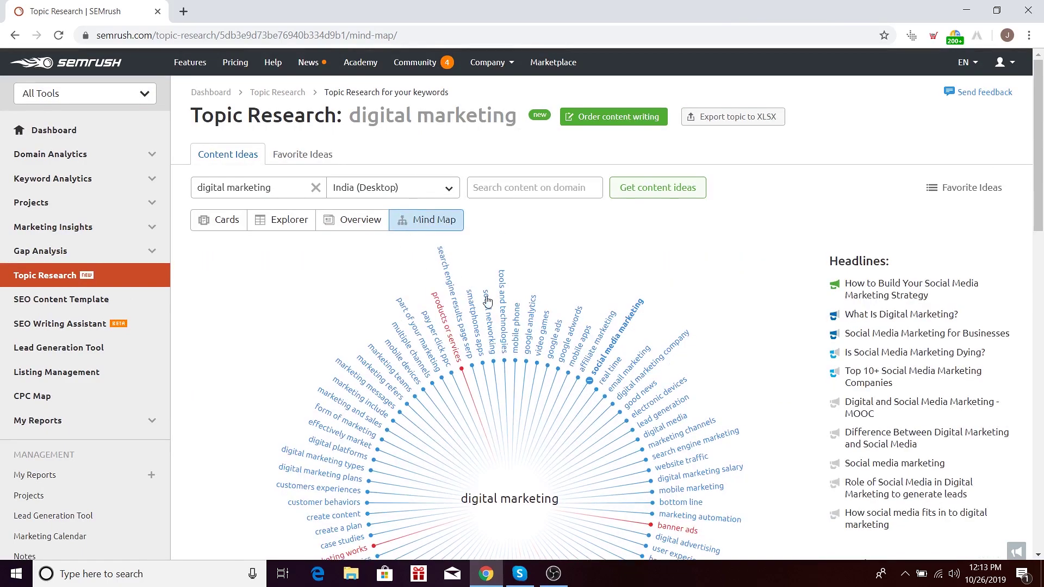
{"action": "scroll", "coordinate": [488, 300], "scroll_direction": "down", "scroll_amount": 5}
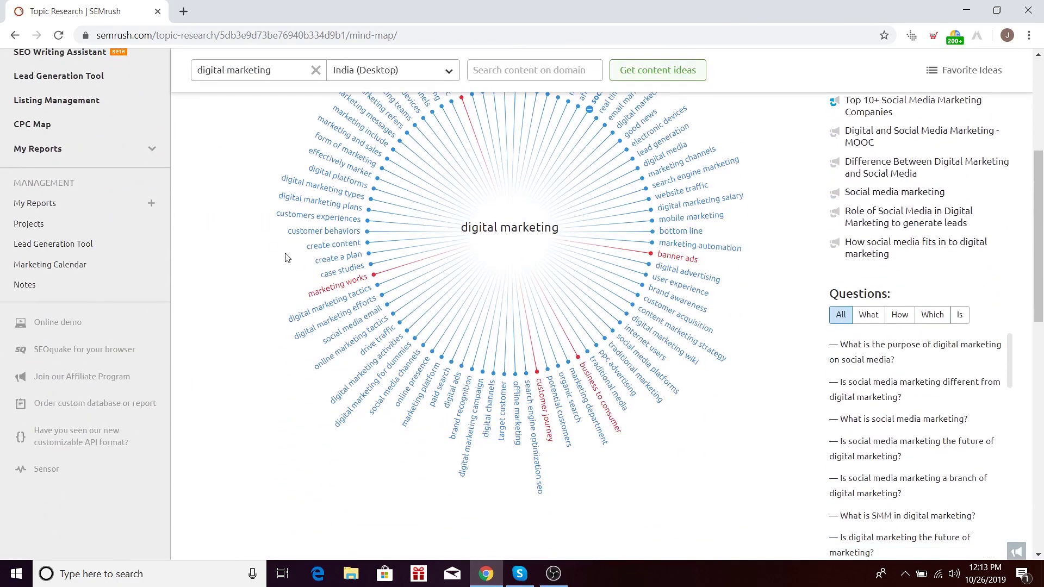
{"action": "scroll", "coordinate": [660, 338], "scroll_direction": "up", "scroll_amount": 5}
{"action": "scroll", "coordinate": [778, 390], "scroll_direction": "down", "scroll_amount": 4}
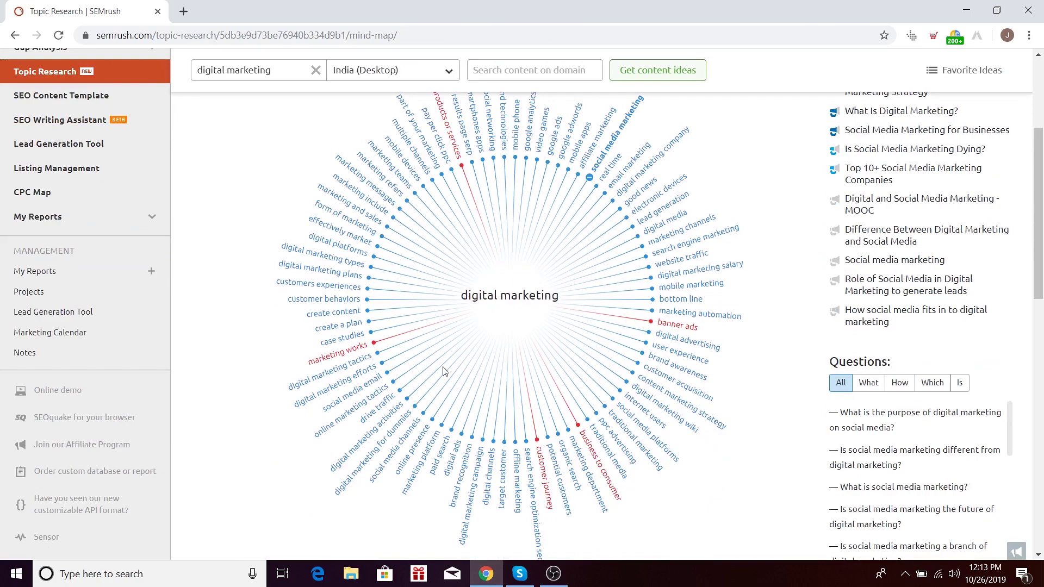
{"action": "scroll", "coordinate": [589, 433], "scroll_direction": "up", "scroll_amount": 4}
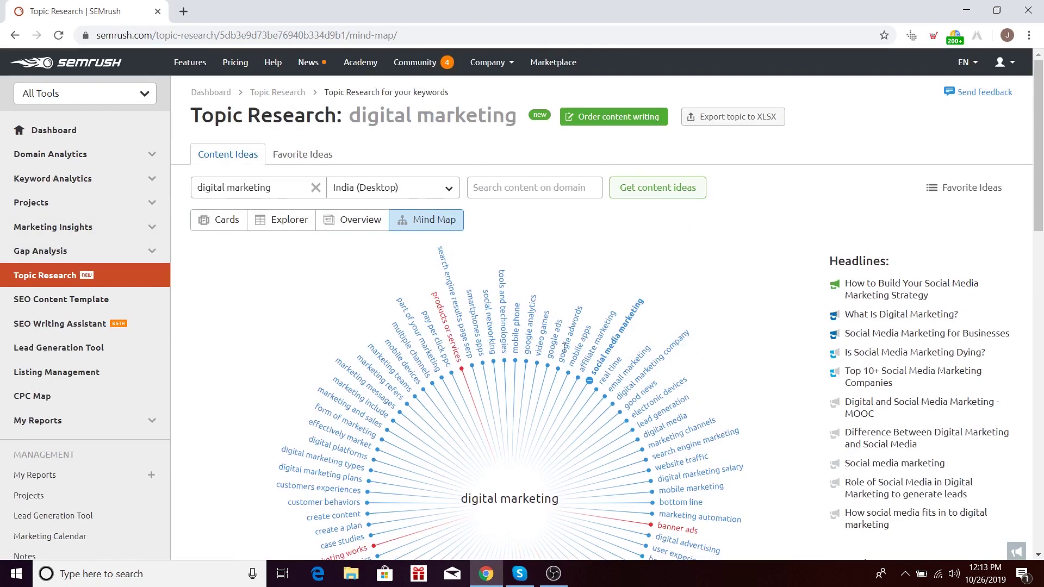
{"action": "scroll", "coordinate": [678, 396], "scroll_direction": "down", "scroll_amount": 1}
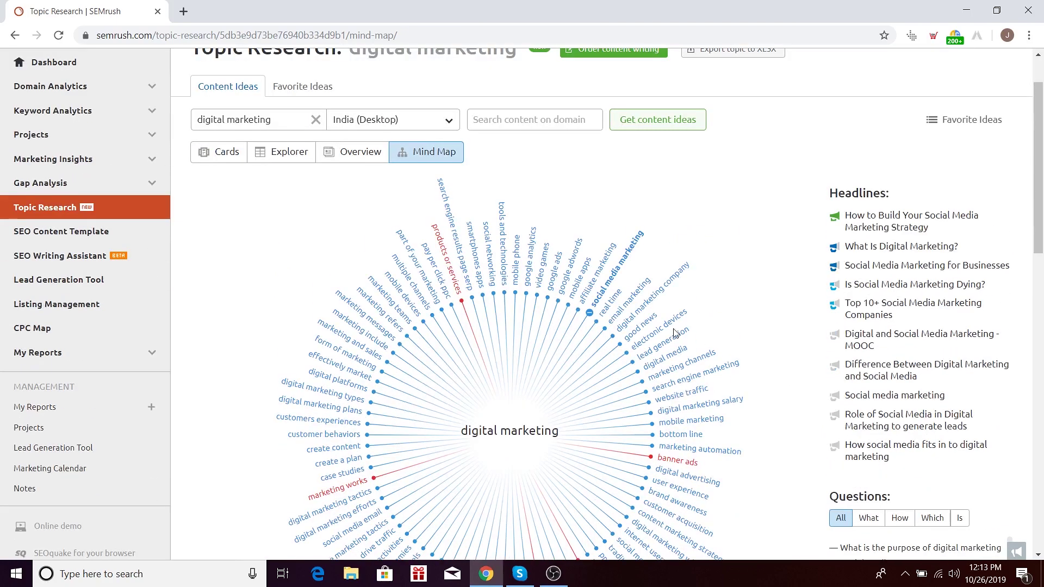
{"action": "scroll", "coordinate": [790, 349], "scroll_direction": "down", "scroll_amount": 1}
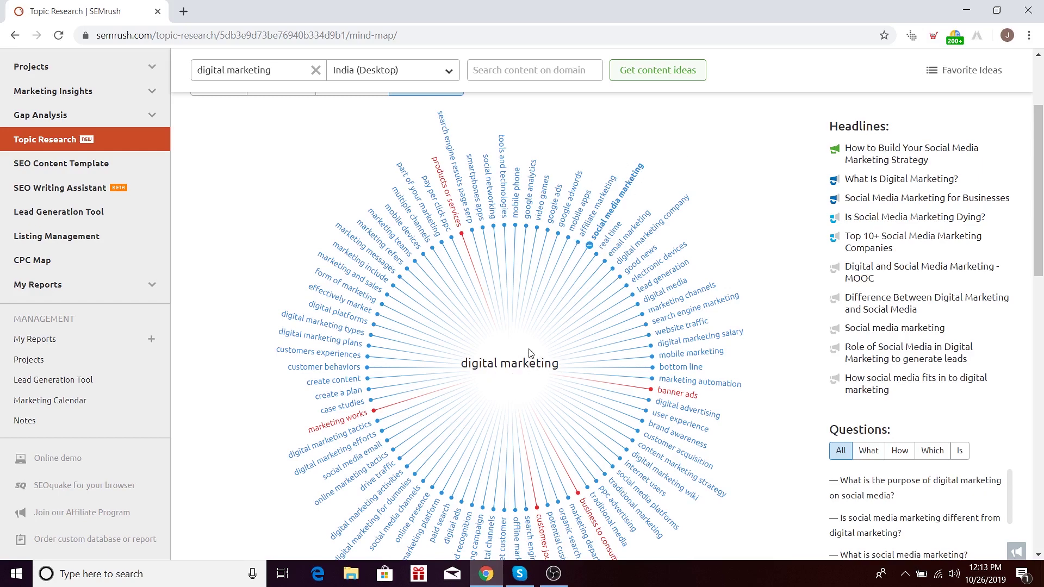
{"action": "scroll", "coordinate": [605, 285], "scroll_direction": "up", "scroll_amount": 3}
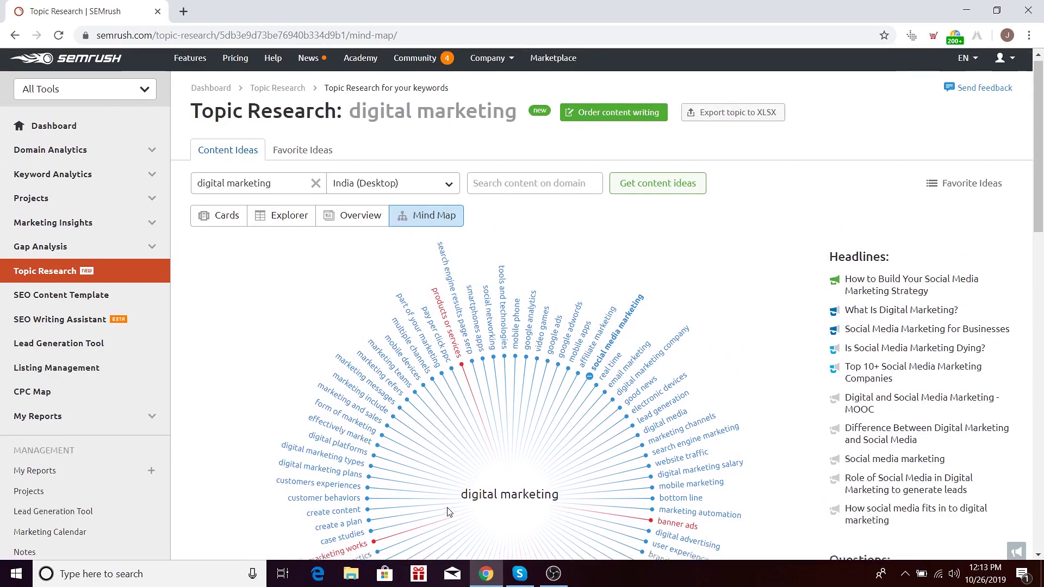
Review the headlines and questions listed beside the mind map for the social media marketing subtopic
{"action": "scroll", "coordinate": [901, 136], "scroll_direction": "down", "scroll_amount": 3}
{"action": "scroll", "coordinate": [935, 308], "scroll_direction": "down", "scroll_amount": 4}
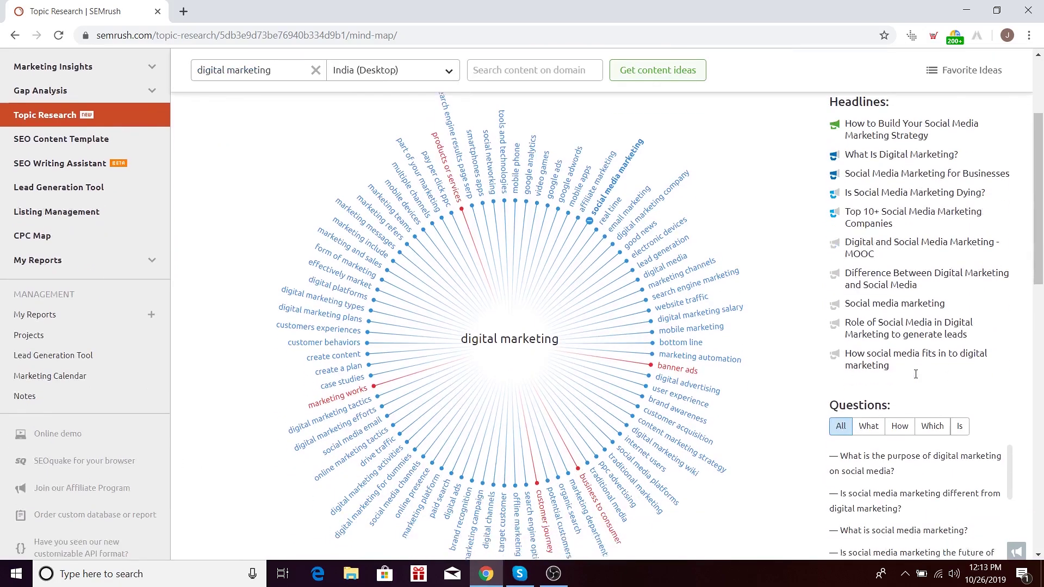
{"action": "scroll", "coordinate": [897, 396], "scroll_direction": "down", "scroll_amount": 5}
{"action": "scroll", "coordinate": [607, 456], "scroll_direction": "up", "scroll_amount": 7}
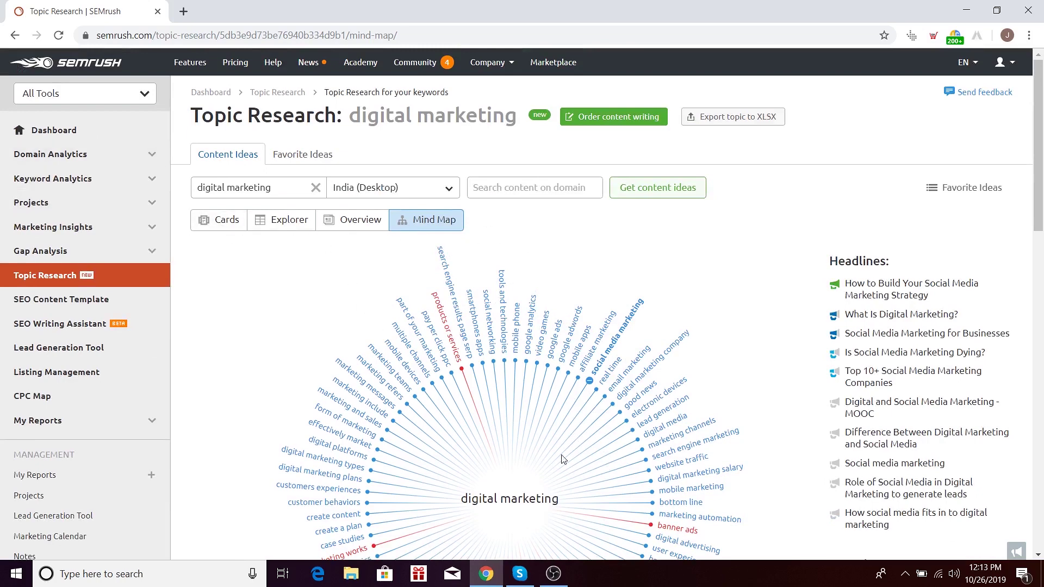
{"action": "left_click", "coordinate": [595, 382]}
Select the brand awareness subtopic in the mind map and review its headlines, questions and related searches
{"action": "scroll", "coordinate": [373, 431], "scroll_direction": "down", "scroll_amount": 3}
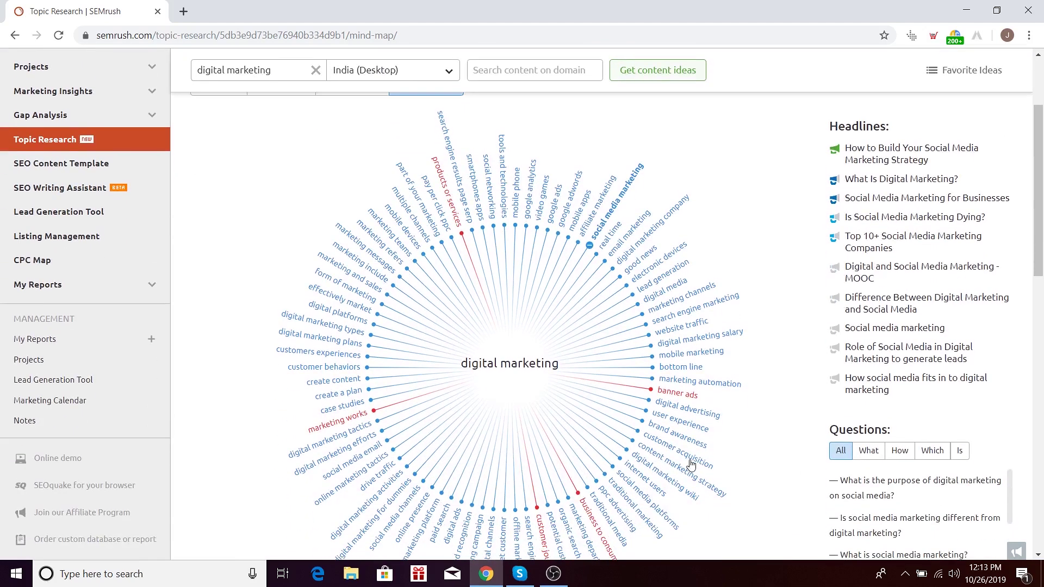
{"action": "left_click", "coordinate": [674, 437]}
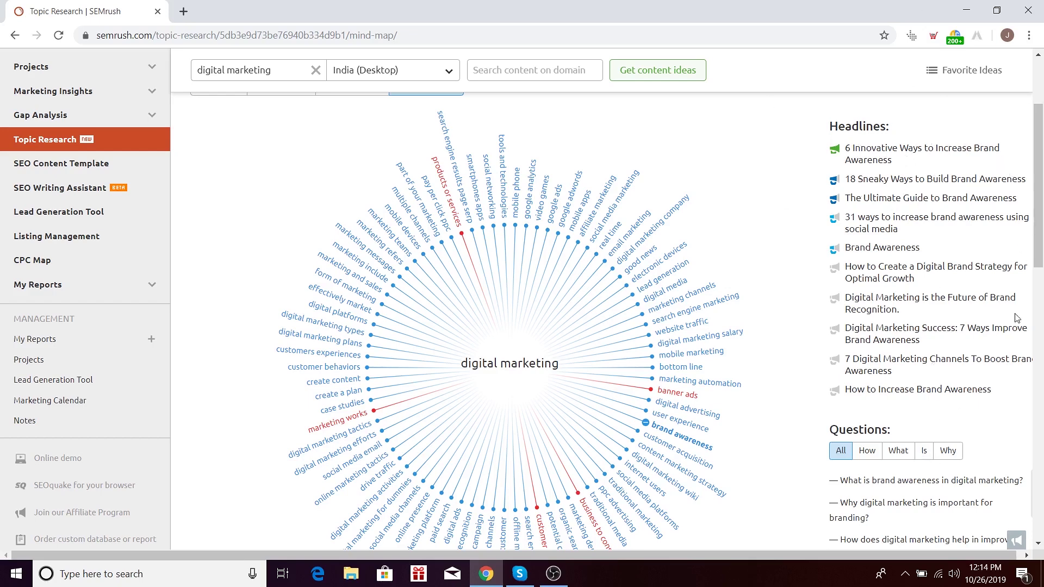
{"action": "scroll", "coordinate": [971, 208], "scroll_direction": "down", "scroll_amount": 4}
{"action": "scroll", "coordinate": [990, 288], "scroll_direction": "down", "scroll_amount": 3}
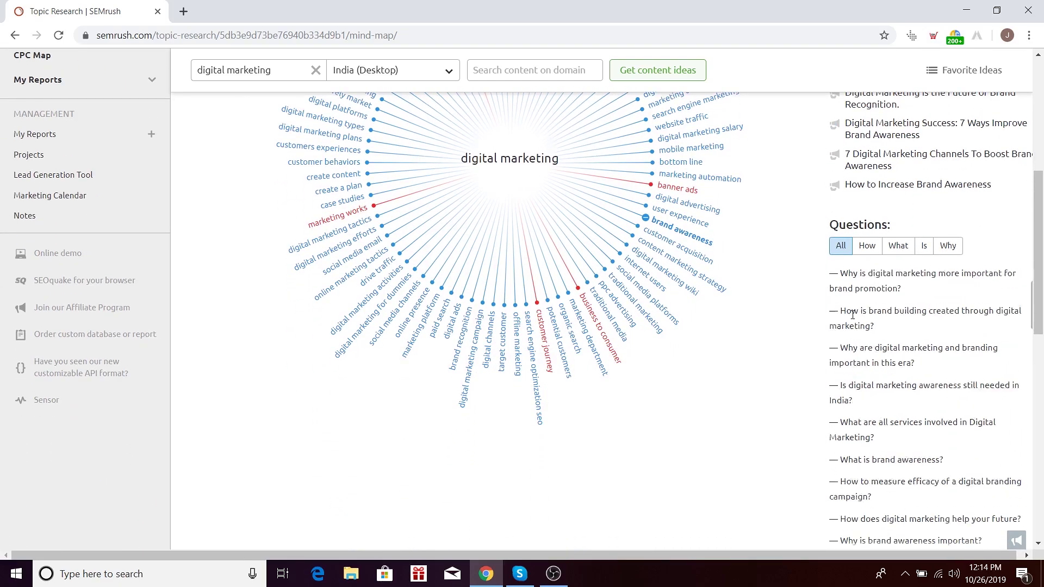
{"action": "scroll", "coordinate": [810, 484], "scroll_direction": "up", "scroll_amount": 6}
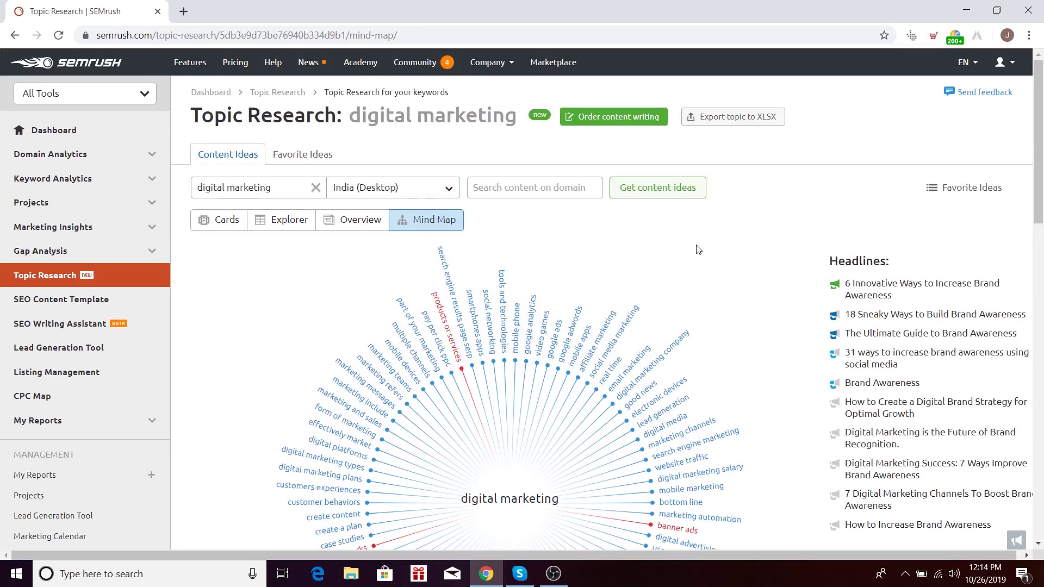
{"action": "scroll", "coordinate": [739, 224], "scroll_direction": "down", "scroll_amount": 7}
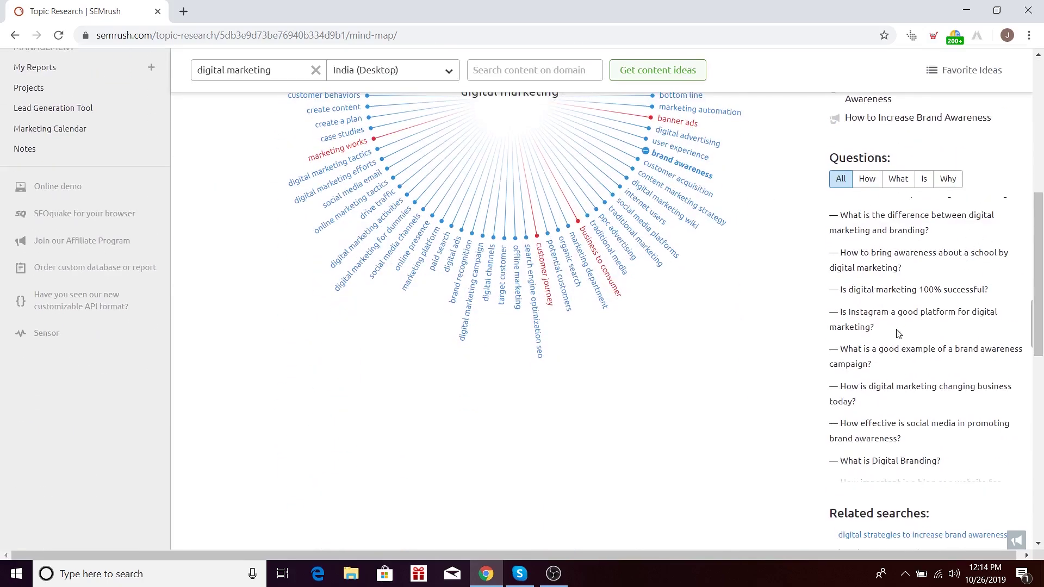
{"action": "scroll", "coordinate": [894, 381], "scroll_direction": "down", "scroll_amount": 5}
{"action": "scroll", "coordinate": [388, 327], "scroll_direction": "up", "scroll_amount": 5}
{"action": "scroll", "coordinate": [388, 327], "scroll_direction": "up", "scroll_amount": 4}
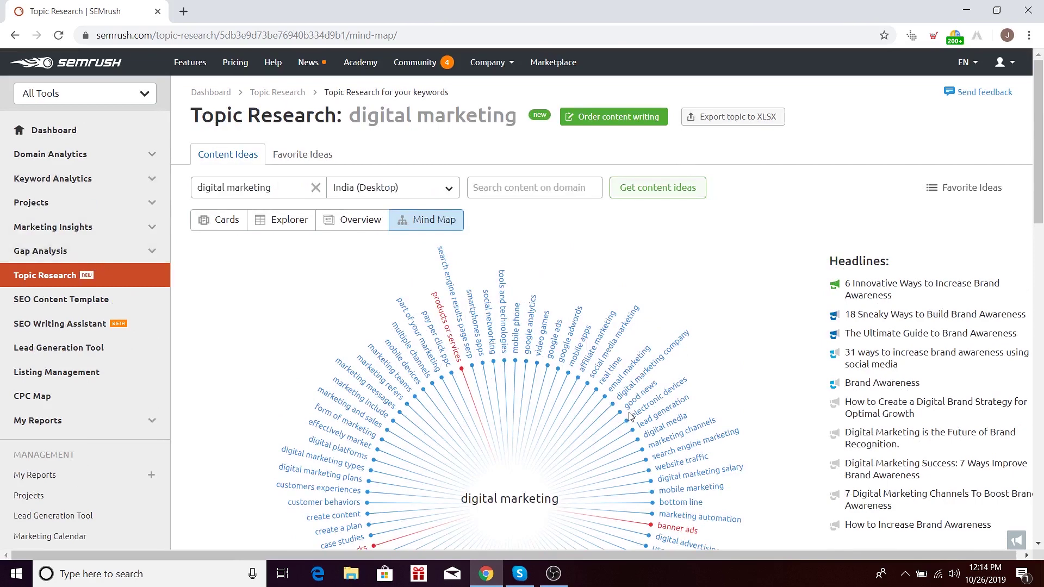
Return the digital marketing topic to the Cards view of its subtopics
{"action": "left_click", "coordinate": [280, 220]}
{"action": "left_click", "coordinate": [224, 220]}
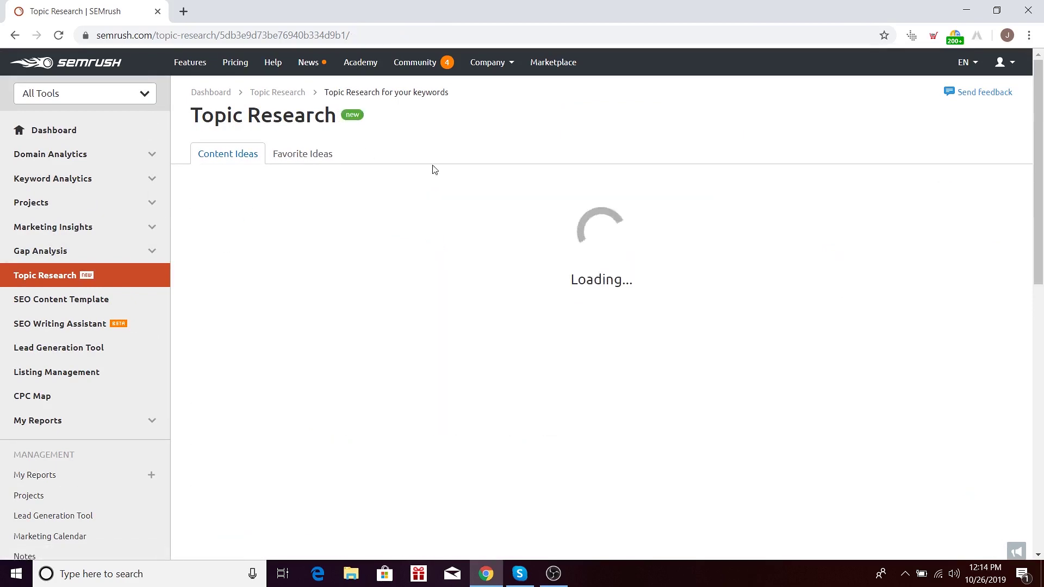
{"action": "scroll", "coordinate": [503, 301], "scroll_direction": "down", "scroll_amount": 6}
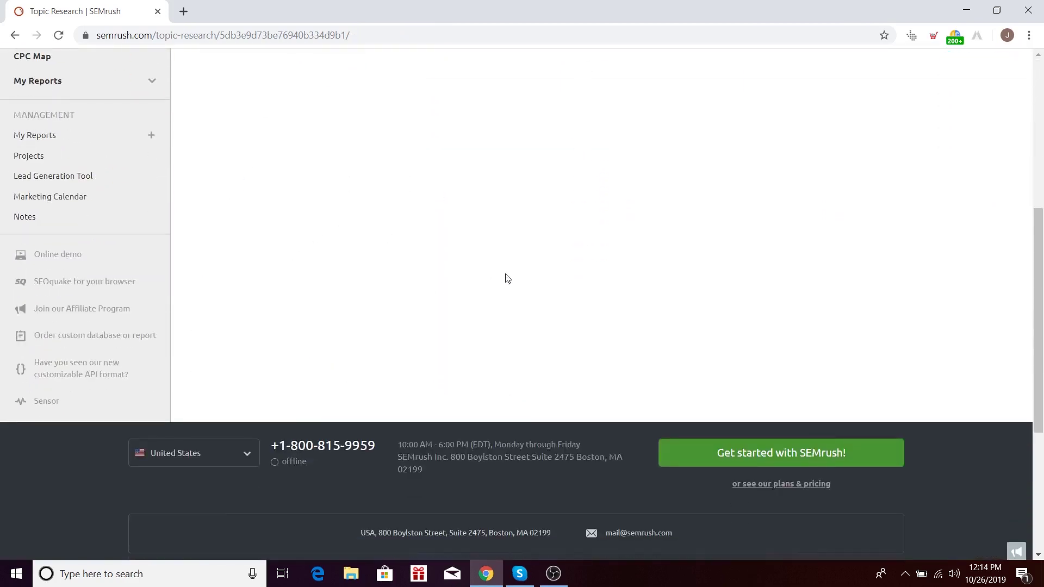
{"action": "scroll", "coordinate": [506, 277], "scroll_direction": "up", "scroll_amount": 6}
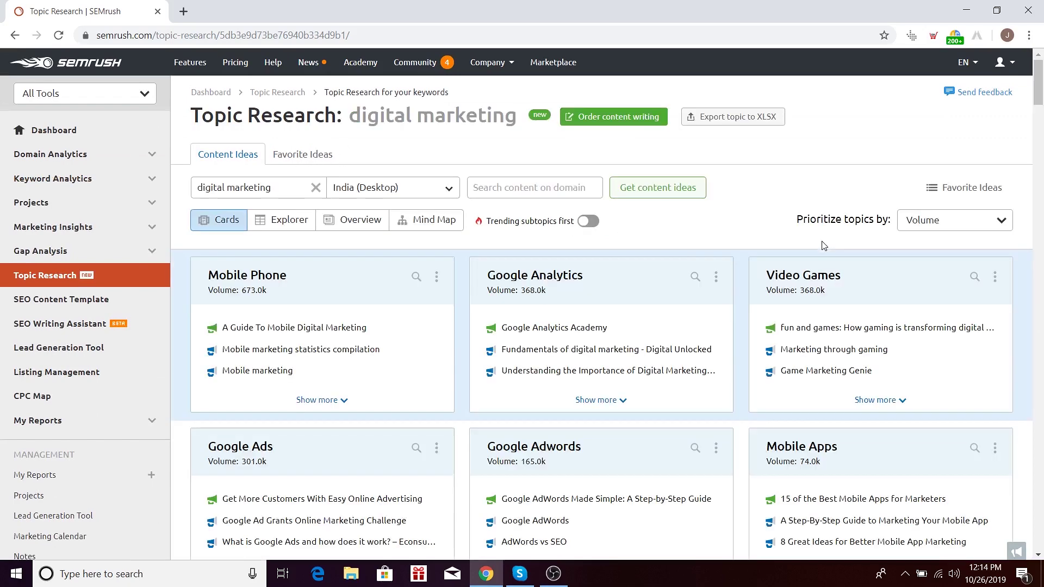
Expand the Google Analytics card, add its Google Analytics Academy headline to the favorites, and display the Favorite Ideas list
{"action": "left_click", "coordinate": [622, 402]}
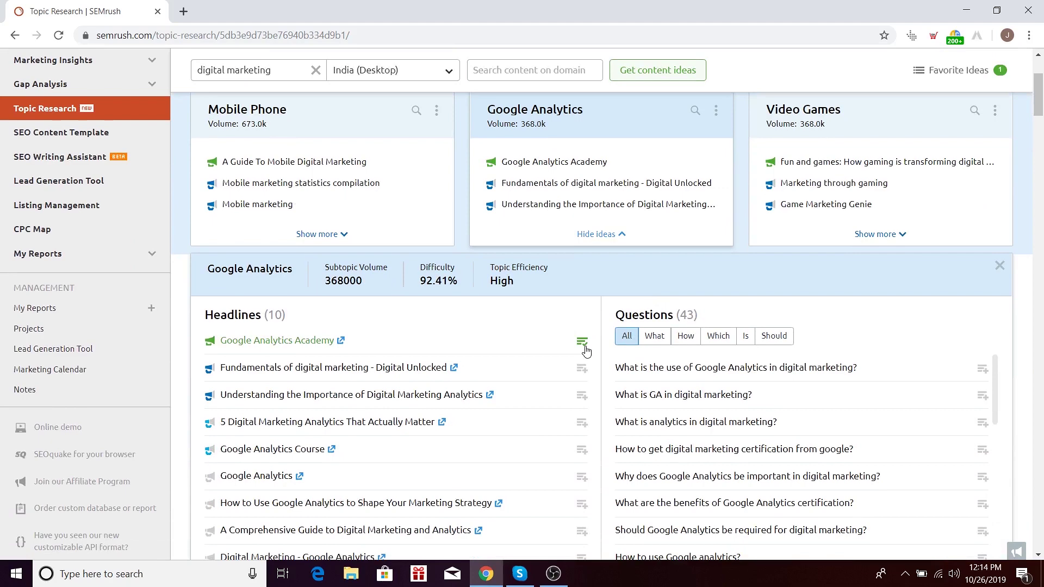
{"action": "scroll", "coordinate": [585, 351], "scroll_direction": "up", "scroll_amount": 3}
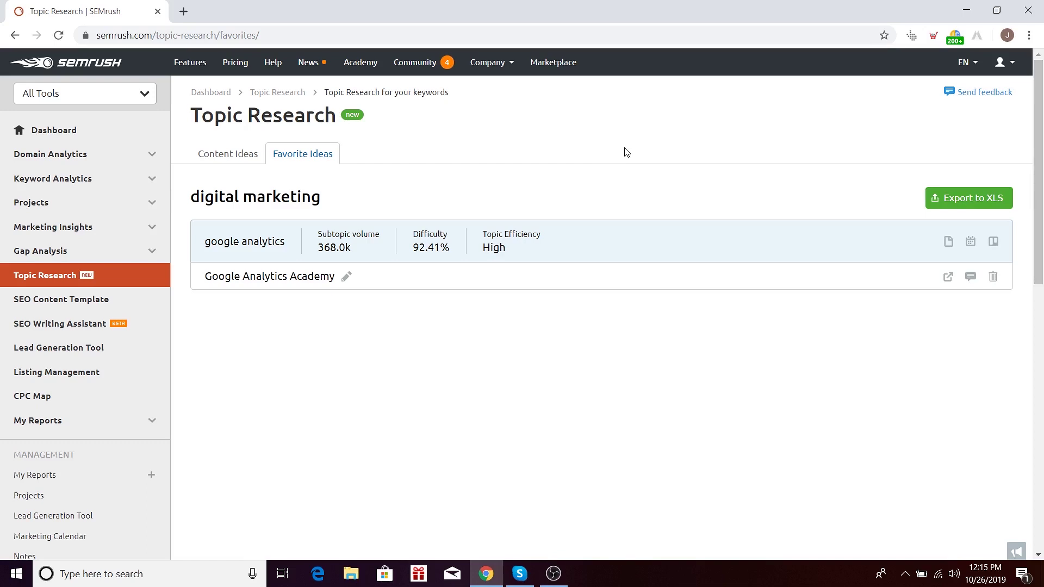
View the source page of the Google Analytics Academy favorite in the browser, and close it to return to Favorite Ideas
{"action": "left_click", "coordinate": [948, 277]}
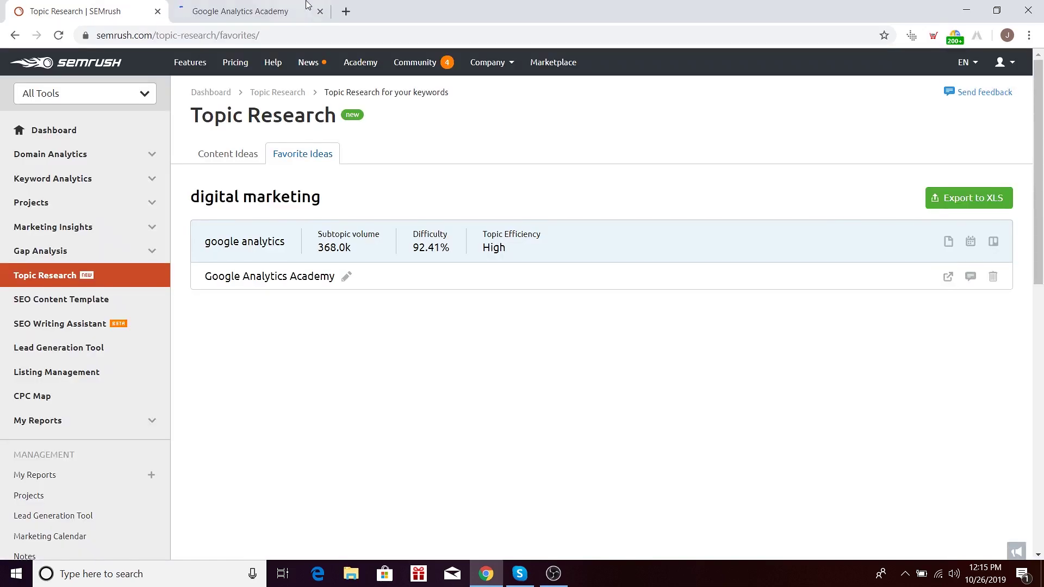
{"action": "left_click", "coordinate": [256, 11]}
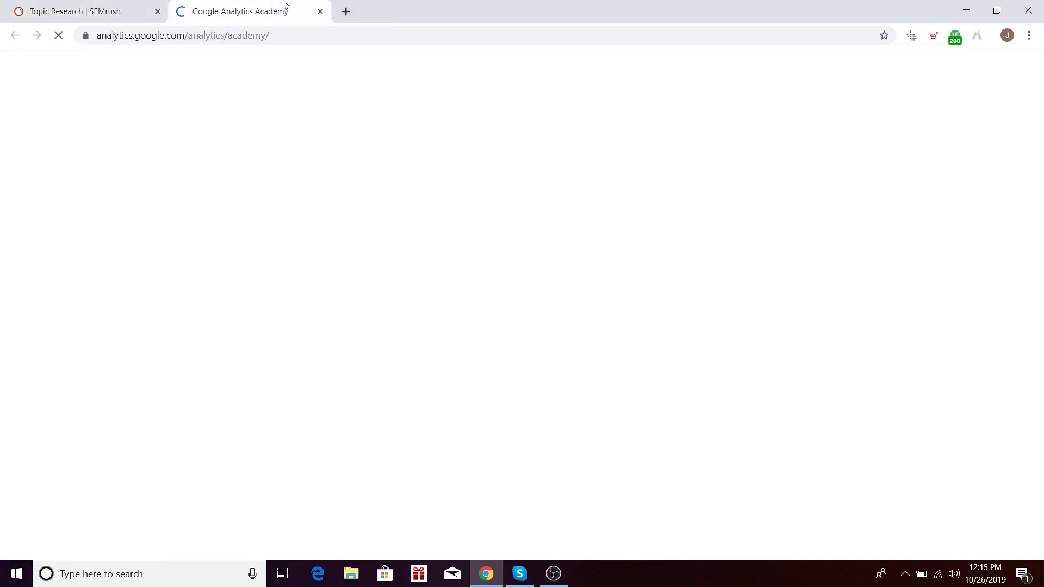
{"action": "left_click", "coordinate": [321, 12]}
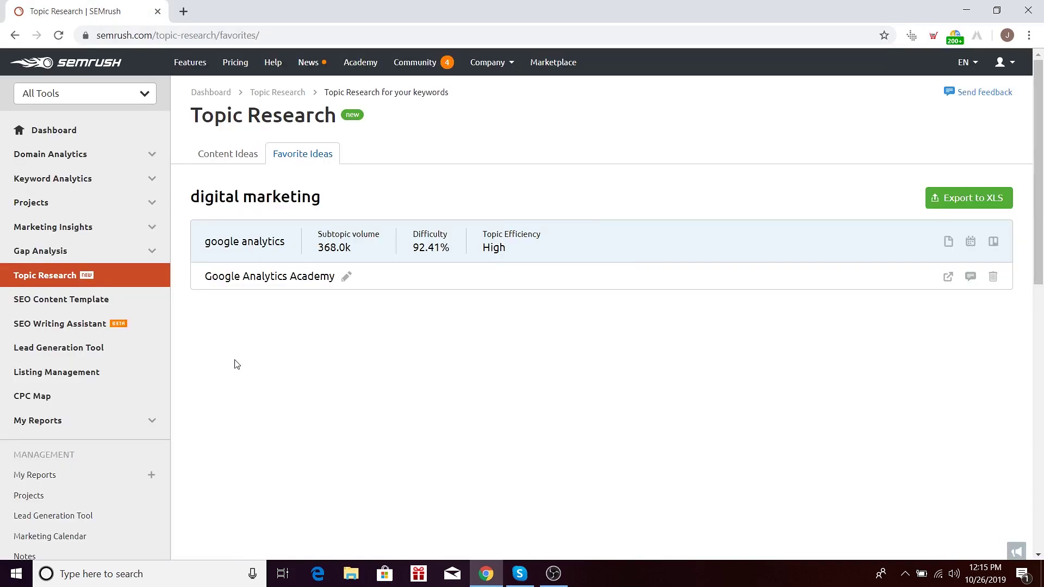